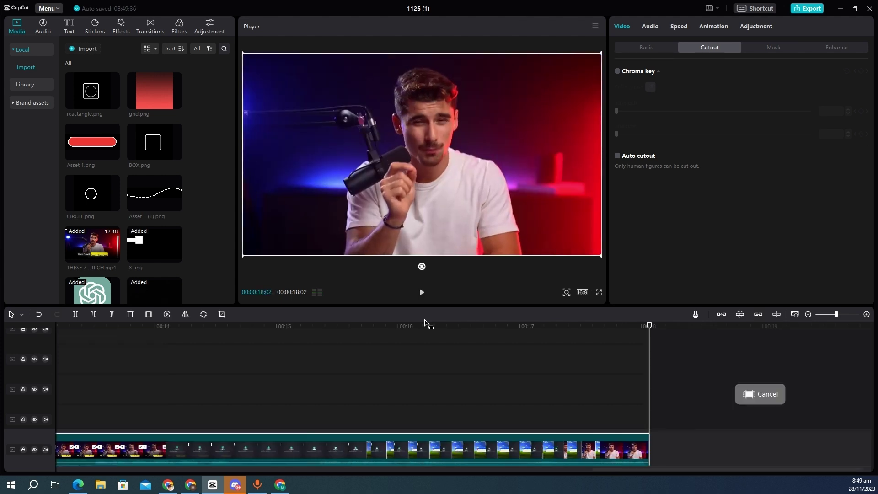
Export the frame at 00:00:10:22, where the number 1 sign and caption show, as a still named "1st"
drag(459, 410, 497, 487)
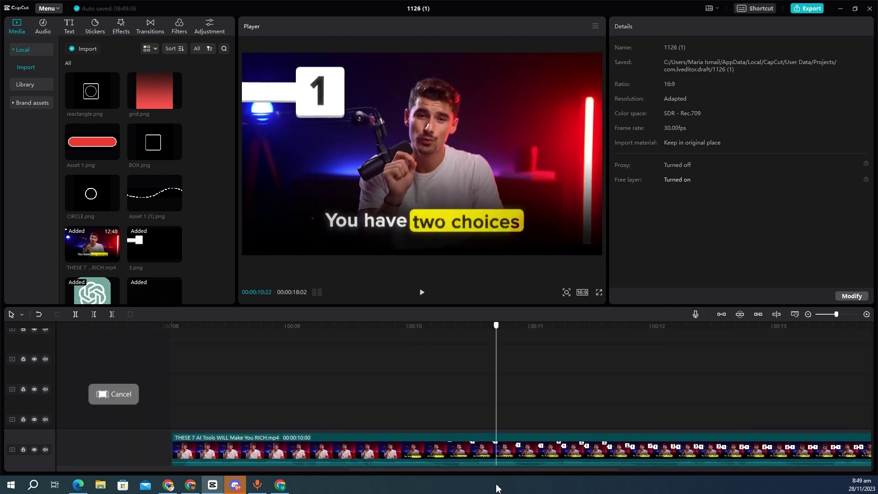
click(595, 26)
click(579, 74)
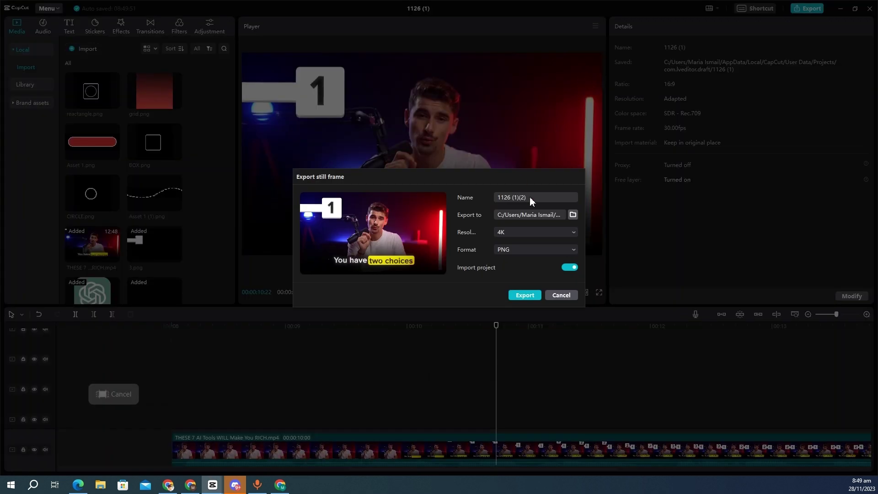
text(1st)
click(521, 295)
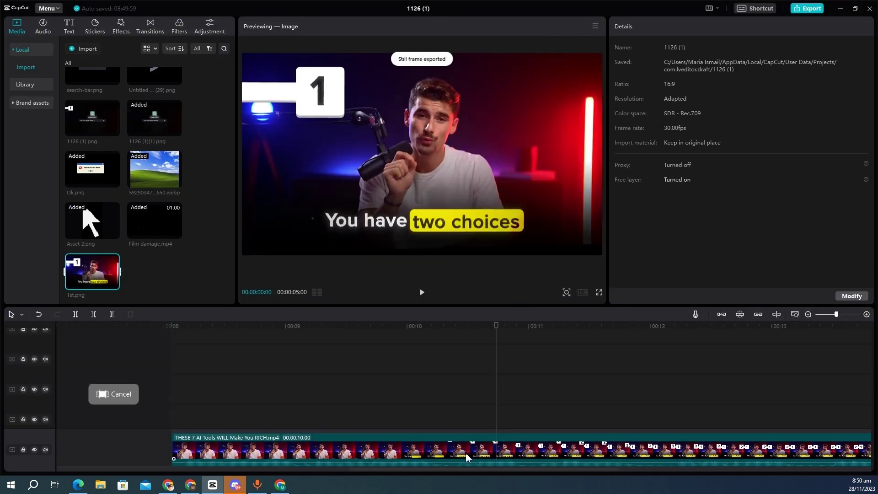
Export the full-screen ChatGPT frame at 00:00:14:18 as a still named "2nd"
drag(495, 328, 309, 396)
click(594, 27)
click(580, 75)
drag(528, 198, 473, 194)
text(2nd)
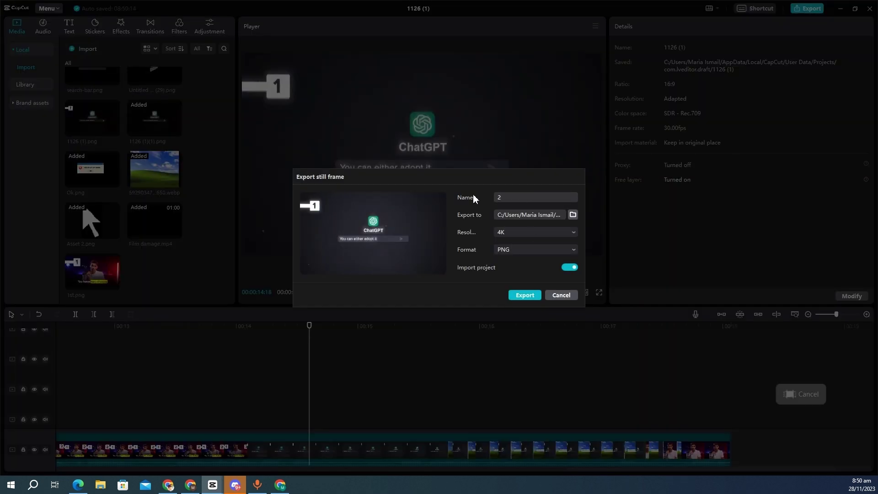
click(524, 295)
Export the split-screen frame with ChatGPT and the error window at 00:00:16:09 as a still named "3rd"
click(516, 326)
click(595, 26)
click(580, 74)
text(3rd)
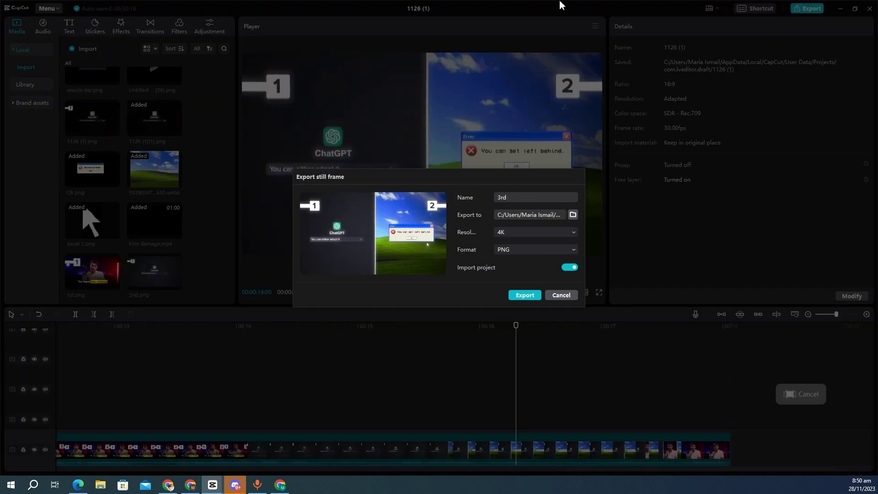
click(523, 295)
Review the two-choices shot around 00:00:11:06 and preview the imported overlay images it uses, starting with 3.png
scroll(113, 269, up, 7)
scroll(158, 206, down, 2)
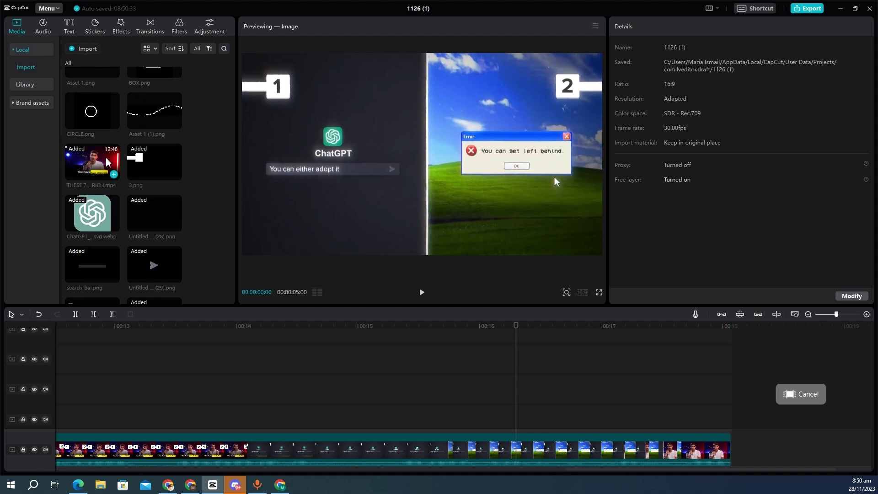
drag(516, 430, 142, 412)
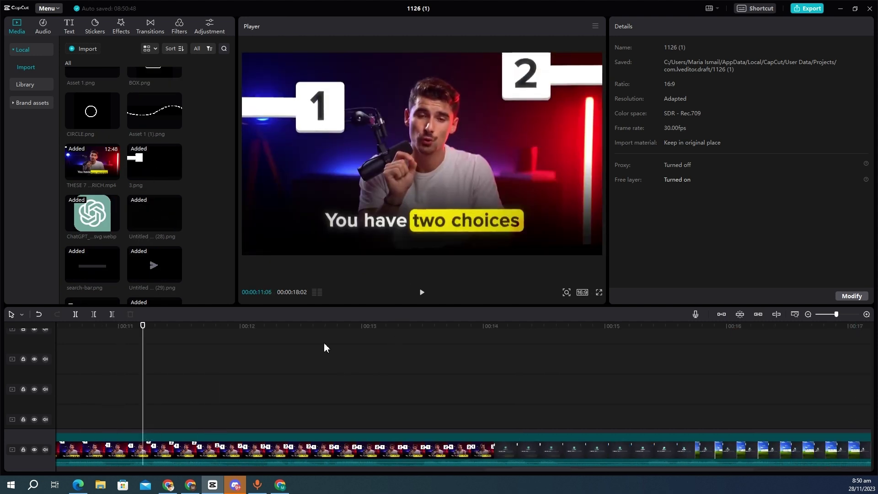
click(139, 166)
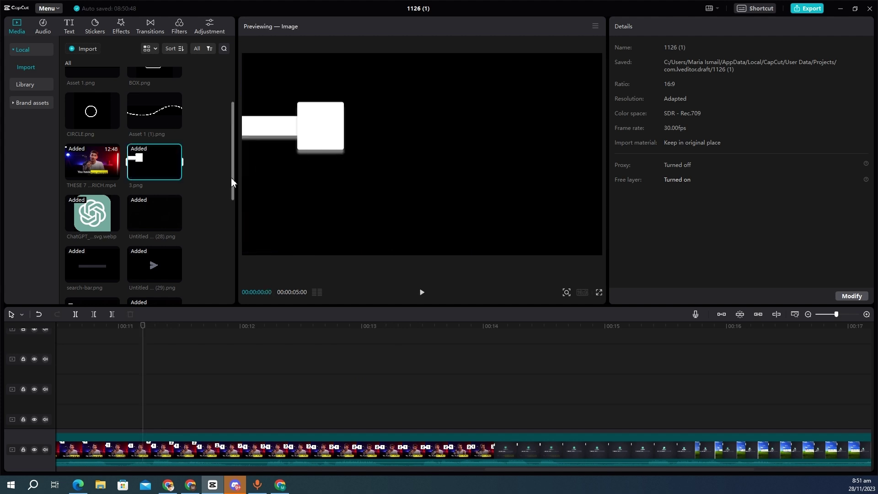
click(98, 219)
click(151, 222)
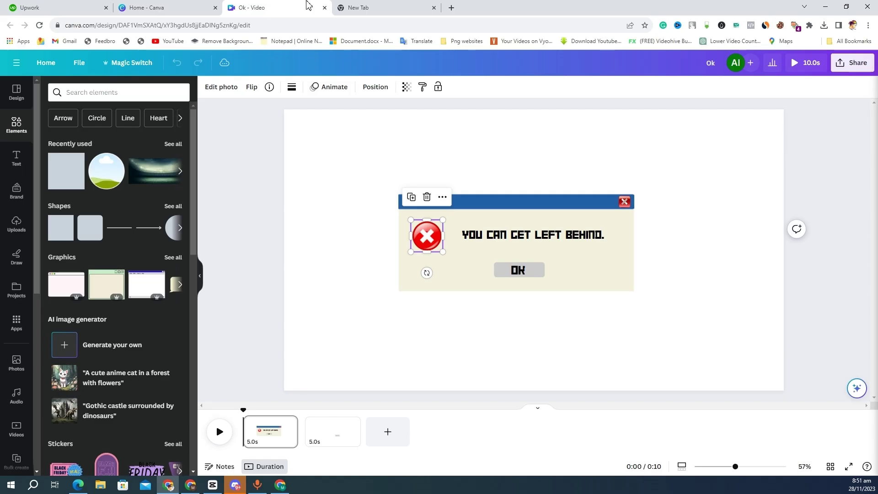
Examine the error window design in Canva, checking its OK text, red cross icon and close icon
click(280, 153)
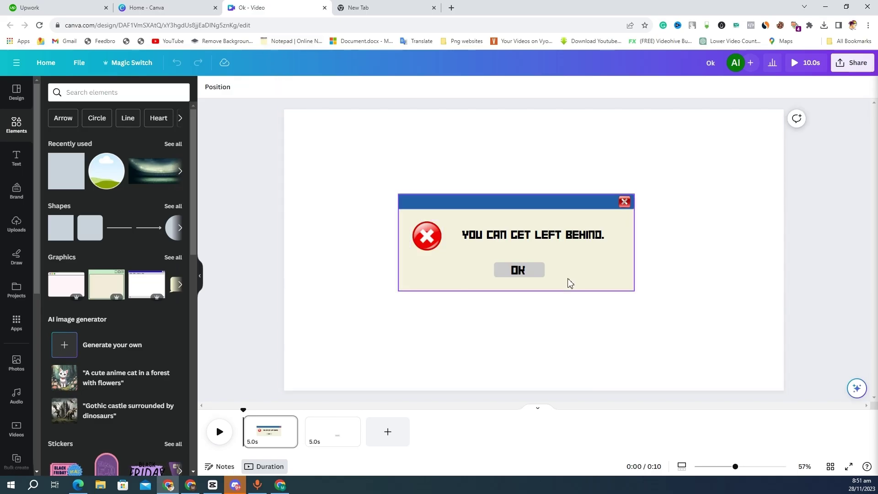
click(517, 270)
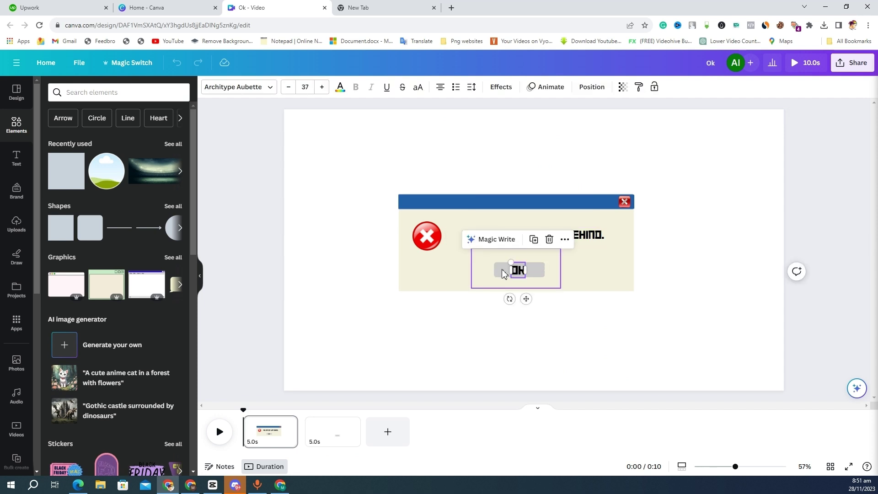
click(514, 270)
click(432, 242)
click(624, 202)
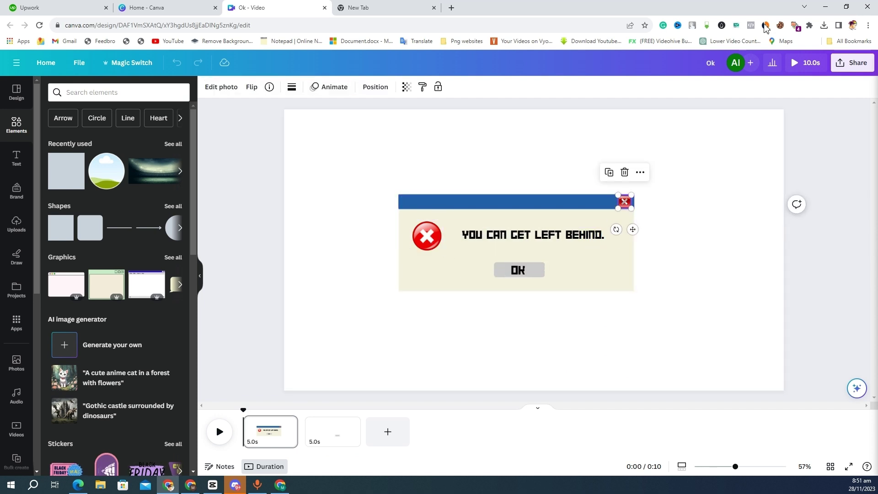
Return to CapCut and preview the Asset 2.png cursor image and the Film damage.mp4 overlay
click(825, 7)
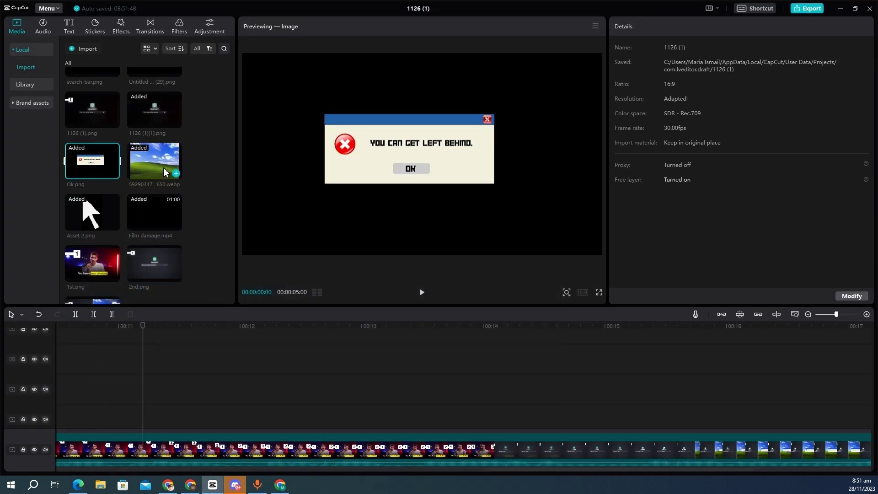
click(100, 204)
click(152, 213)
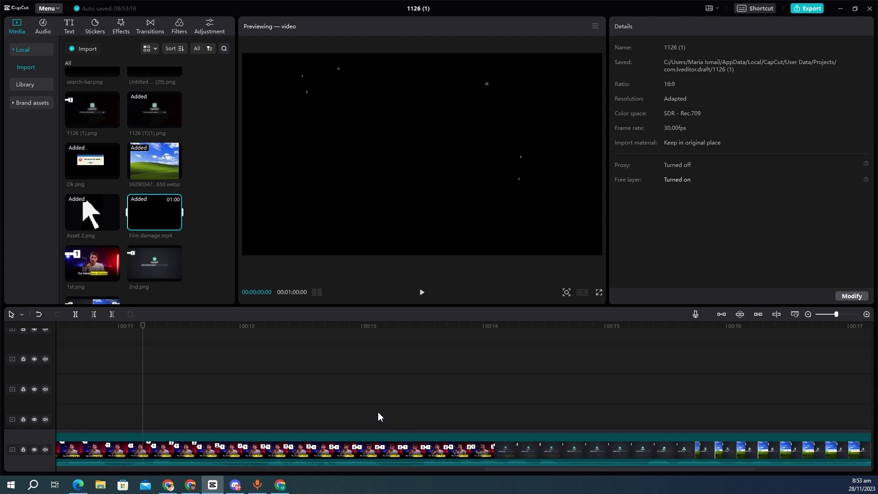
Switch to Discord, look through the editing-asset channel for shared asset links, and return to CapCut
click(235, 485)
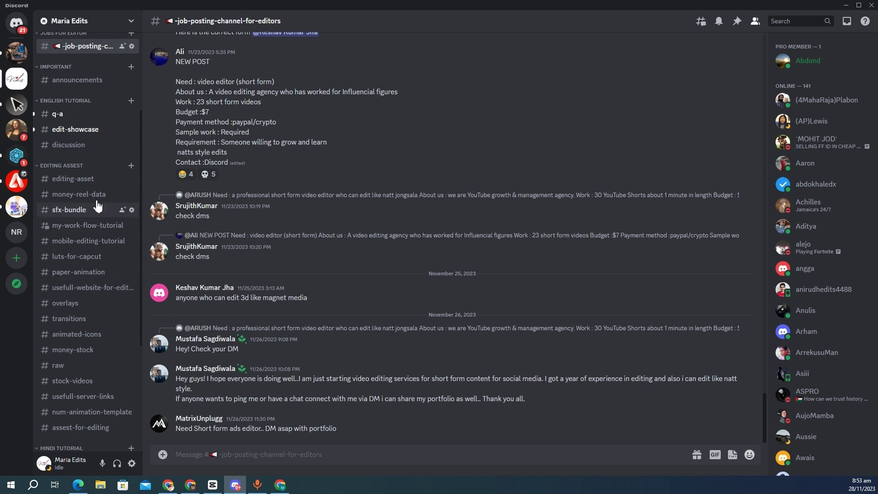
click(78, 180)
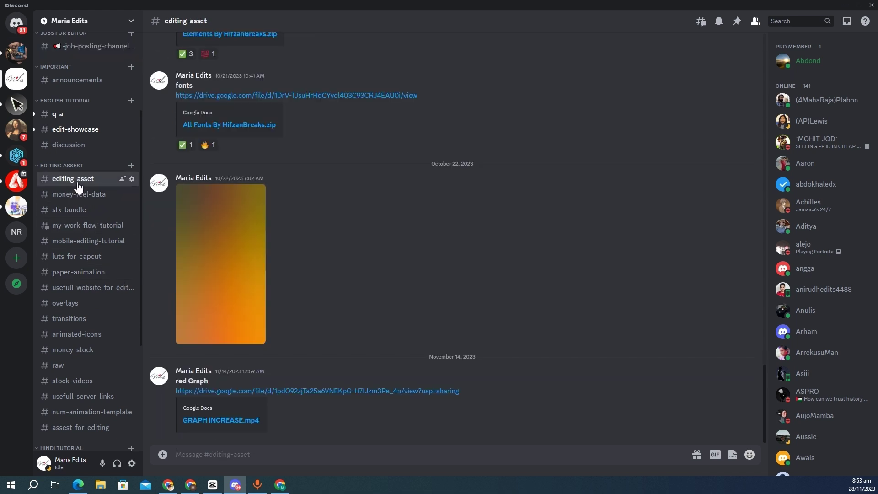
scroll(79, 186, down, 1)
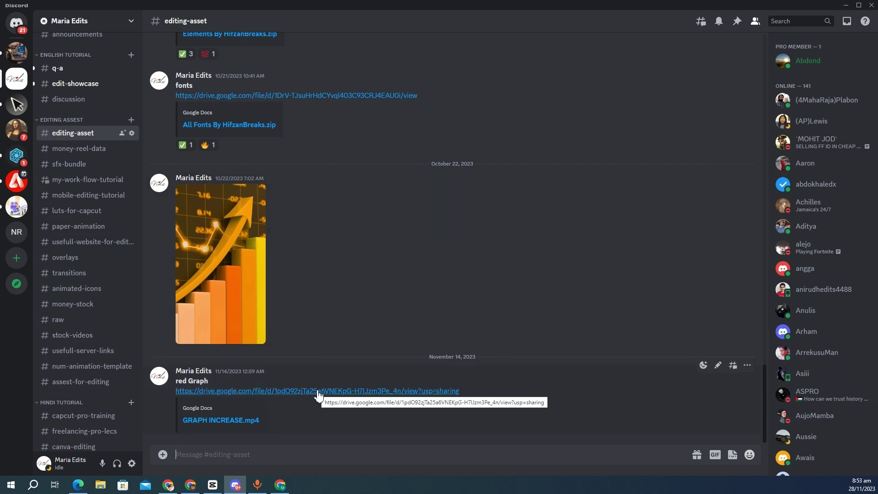
click(844, 5)
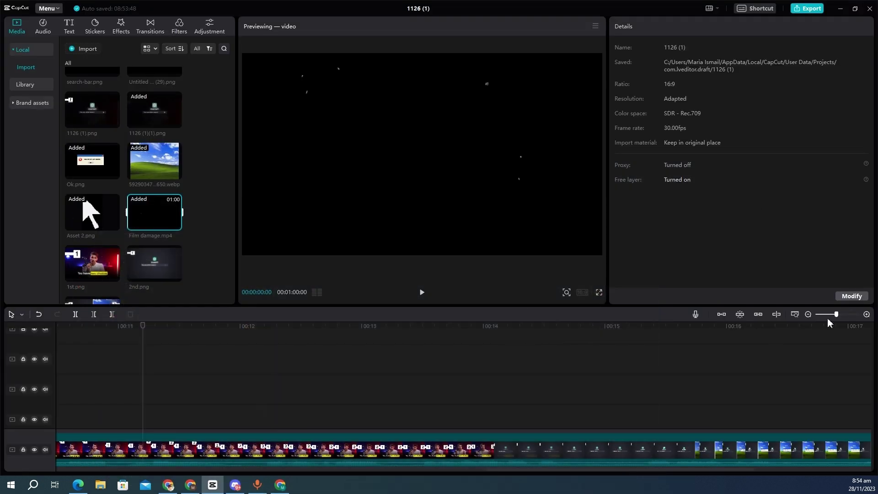
Review the reference clip on the timeline and play back the recreated two-choices animation in the project copy
drag(832, 315, 827, 316)
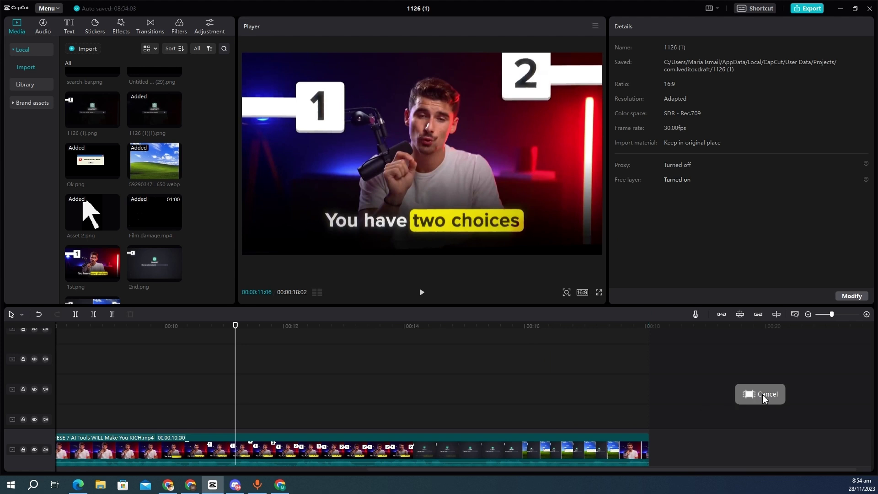
click(762, 395)
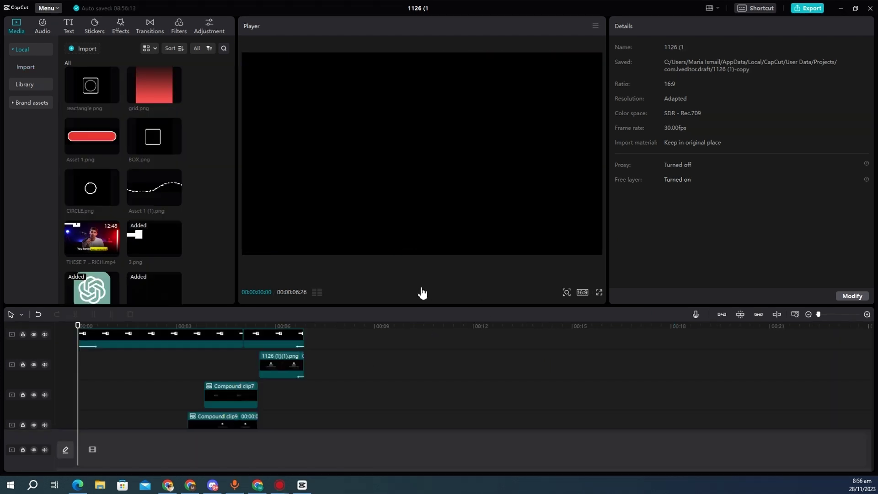
click(421, 293)
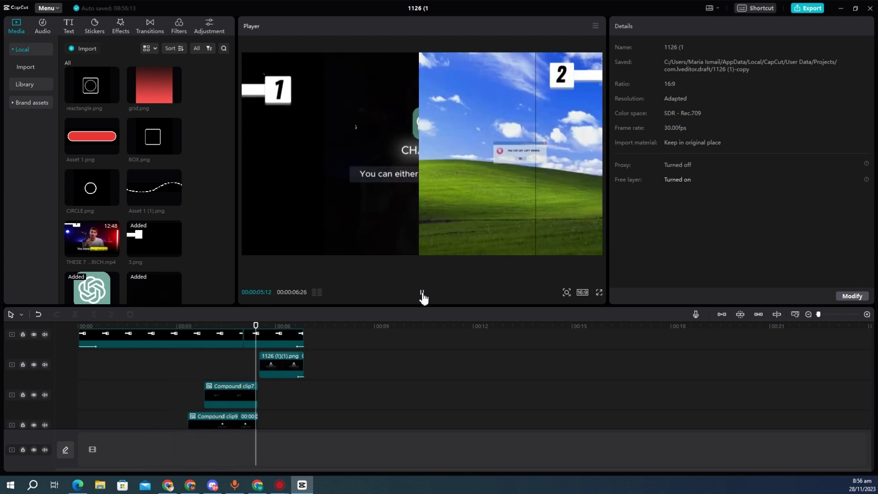
click(422, 294)
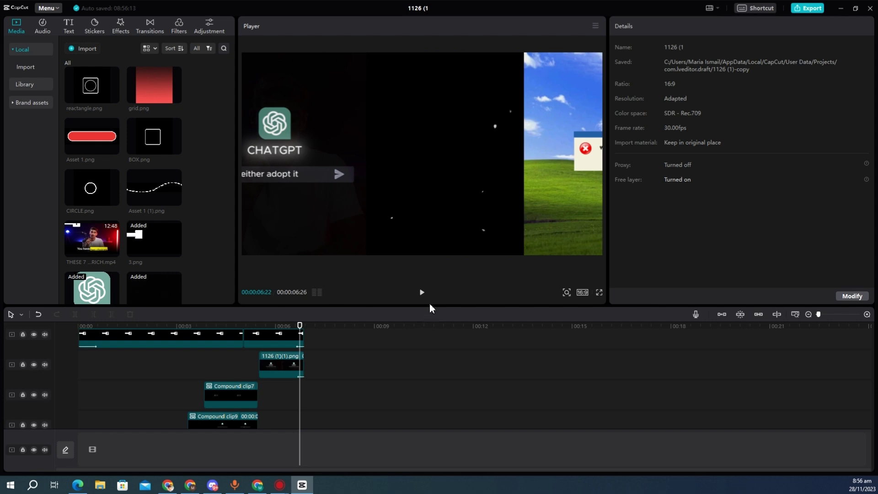
Clear all clips from the timeline and place 3.png at its start on an overlay track
key(ctrl+a)
key(Delete)
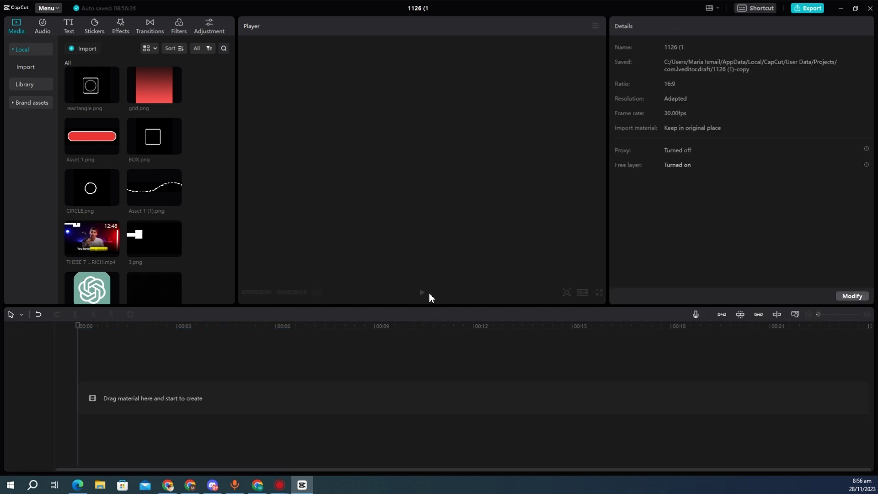
drag(143, 241, 100, 374)
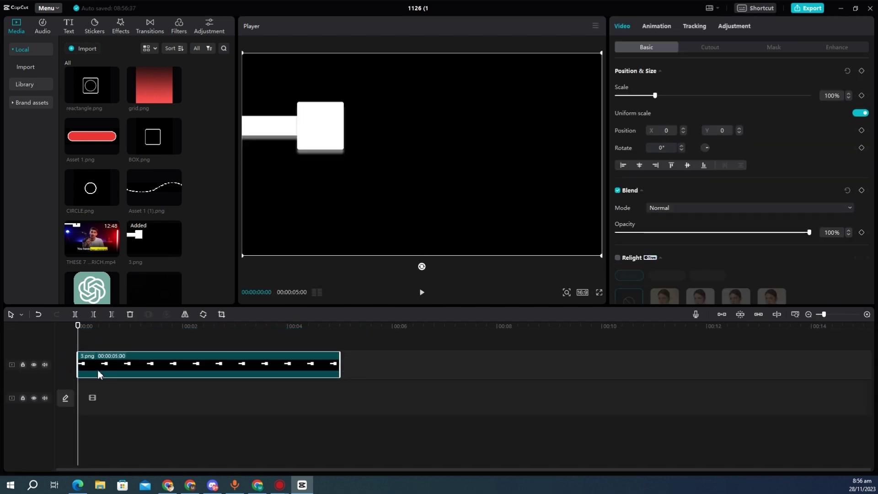
Add a default text layer above 3.png, extend it to the image's full length, and change its wording to "1"
click(69, 25)
drag(94, 105, 102, 328)
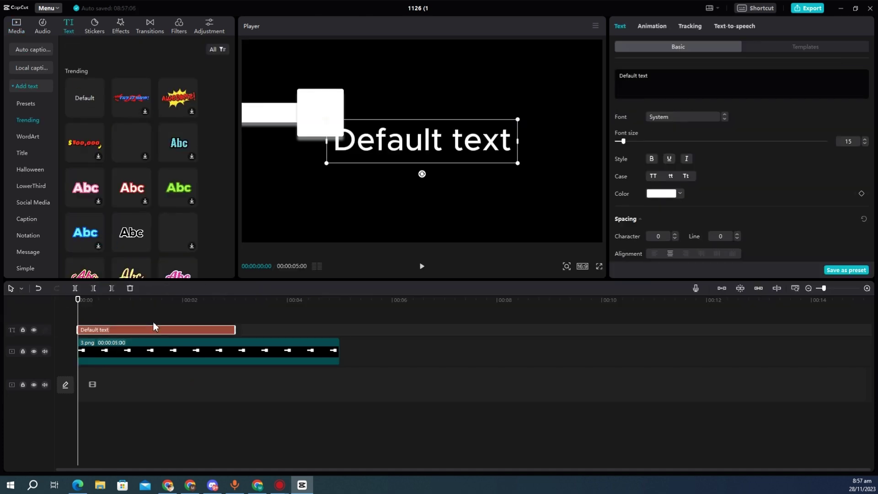
drag(236, 330, 338, 330)
drag(656, 78, 575, 76)
text(1)
Style the "1" in black ZingRust and position it centrally on the white square of the sign
click(676, 117)
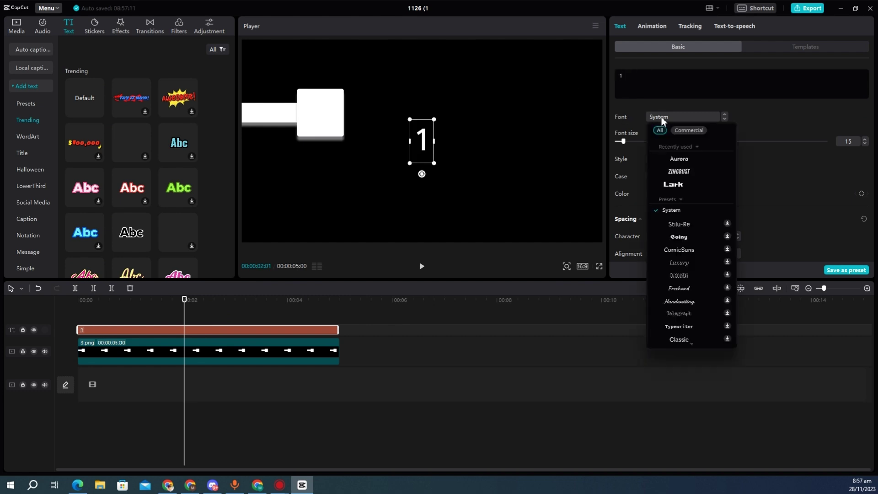
click(678, 172)
drag(430, 150, 322, 115)
click(661, 193)
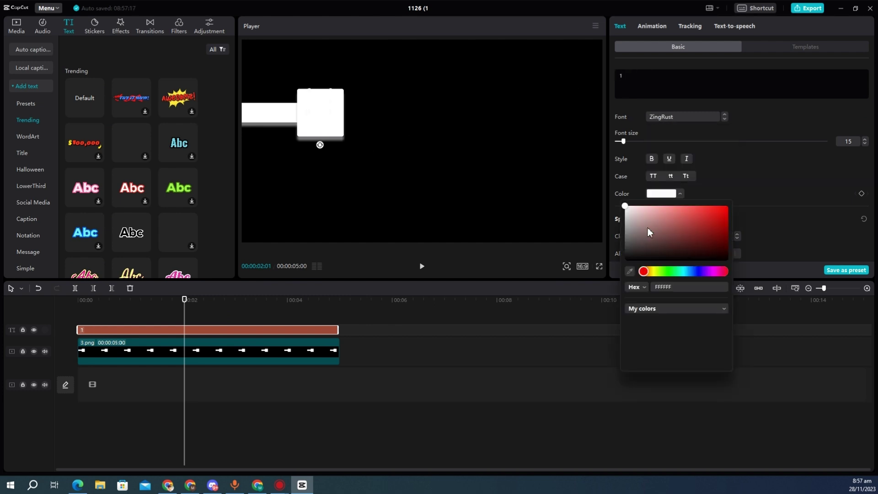
drag(655, 215, 625, 260)
click(315, 123)
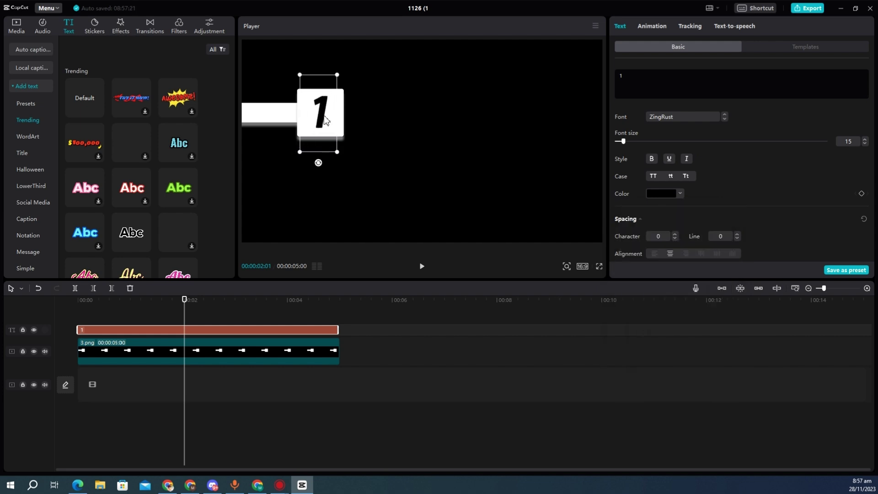
Duplicate the "1" text and 3.png clips together onto new tracks above the originals
click(316, 361)
key(ctrl+c)
drag(317, 364, 170, 314)
key(ctrl+v)
click(402, 350)
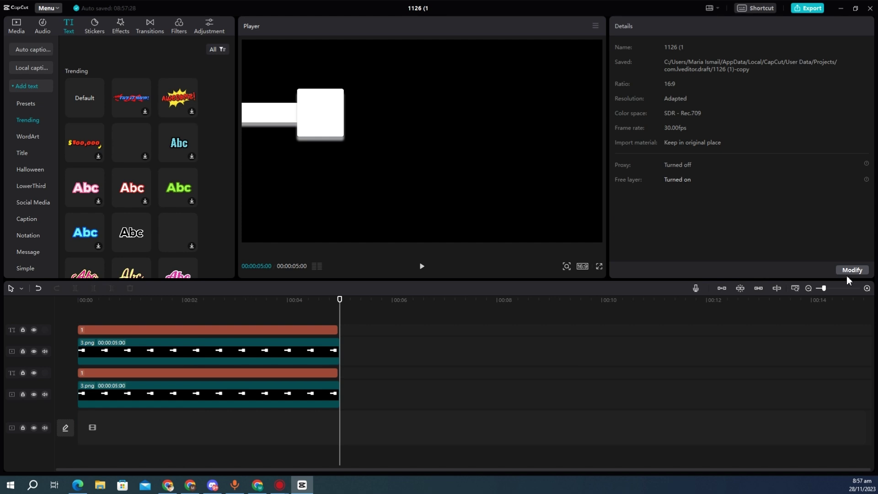
Review the project settings, keeping the free layer option turned on, and save them
click(849, 269)
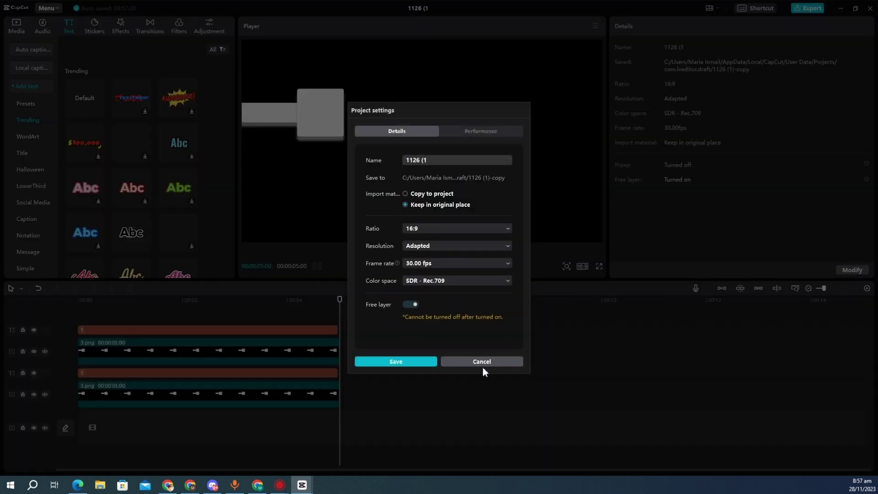
click(411, 361)
Shift the upper text and sign clips about 11 frames later and change the upper text to "2"
drag(111, 304, 137, 334)
drag(355, 323, 309, 351)
drag(237, 337, 257, 337)
click(172, 333)
key(BackSpace)
text(2)
Mirror the upper 3.png sign so it enters from the frame's right edge, and position the "2" on its white square
click(190, 341)
drag(339, 118, 569, 124)
click(185, 347)
click(185, 289)
drag(480, 158, 265, 152)
click(513, 121)
drag(513, 121, 521, 122)
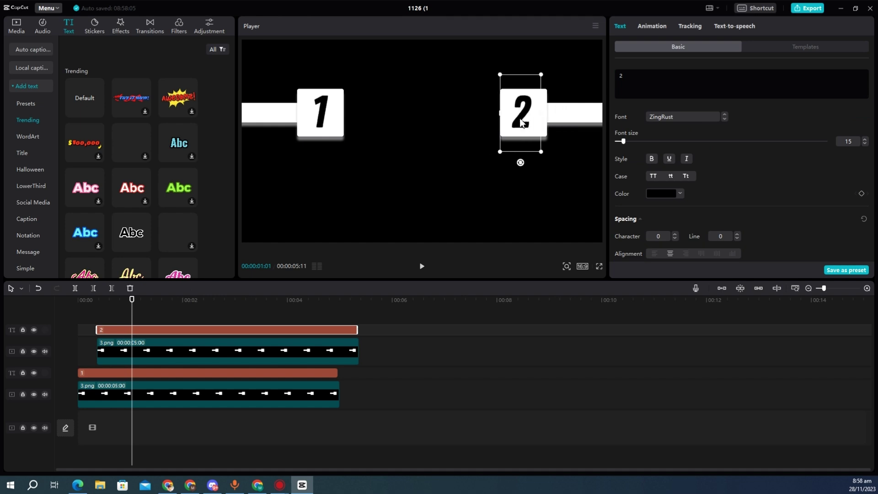
Move the "2" text and its sign clip together back to the start of the timeline
ctrl+click(334, 352)
drag(334, 353, 189, 329)
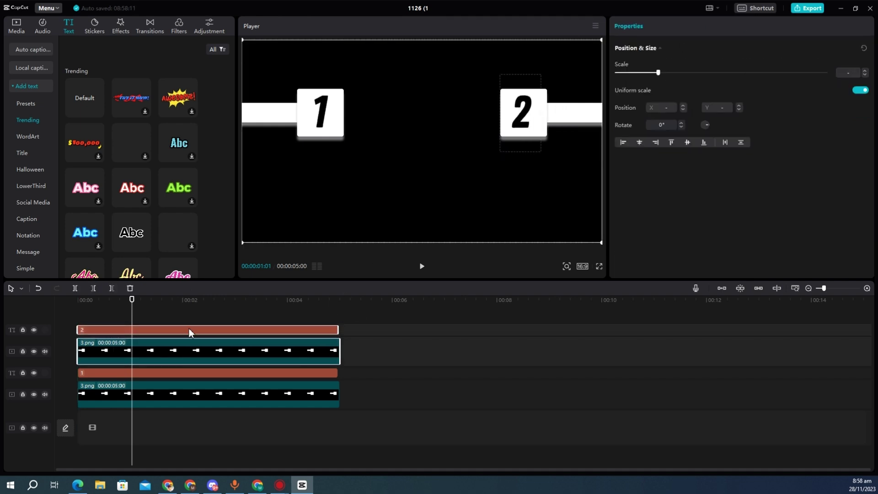
Add a default text clip at 00:00:00:09 on the timeline and change its text to "You have two choices"
click(93, 309)
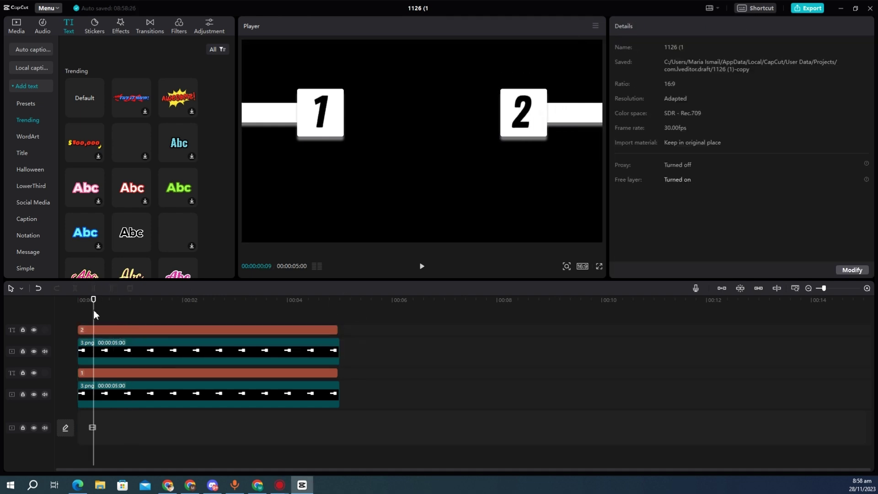
click(97, 113)
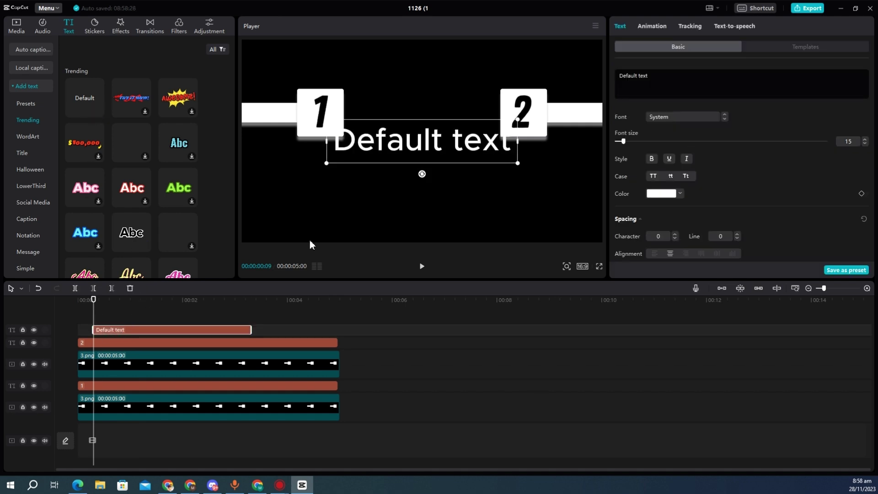
drag(673, 80, 578, 78)
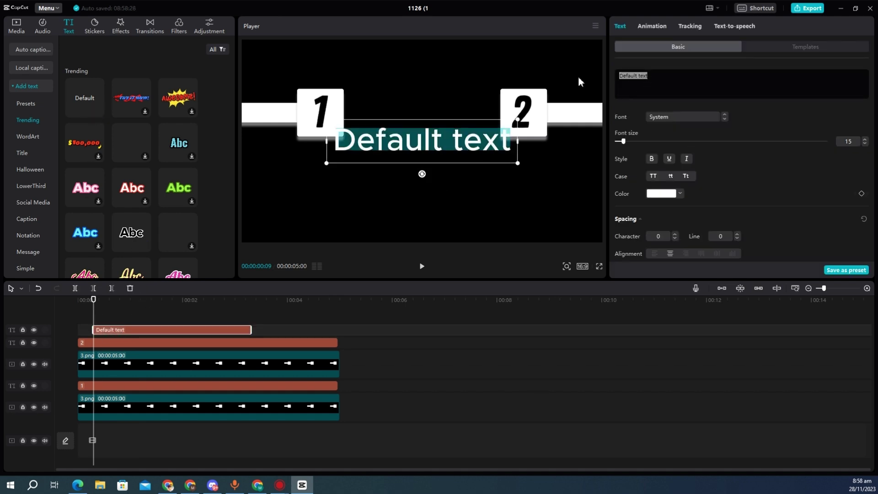
text(You have two choices)
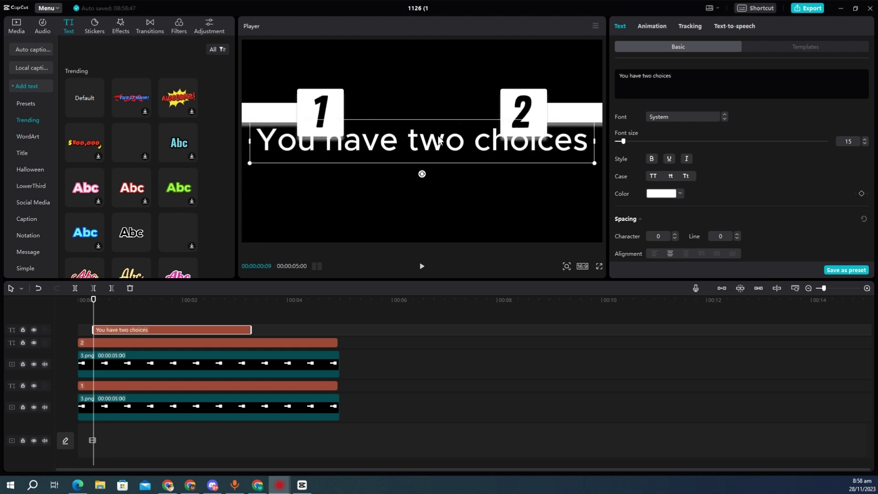
Set the "You have two choices" caption in the Aurora font, scale it down and place it centred near the frame's lower edge
click(682, 117)
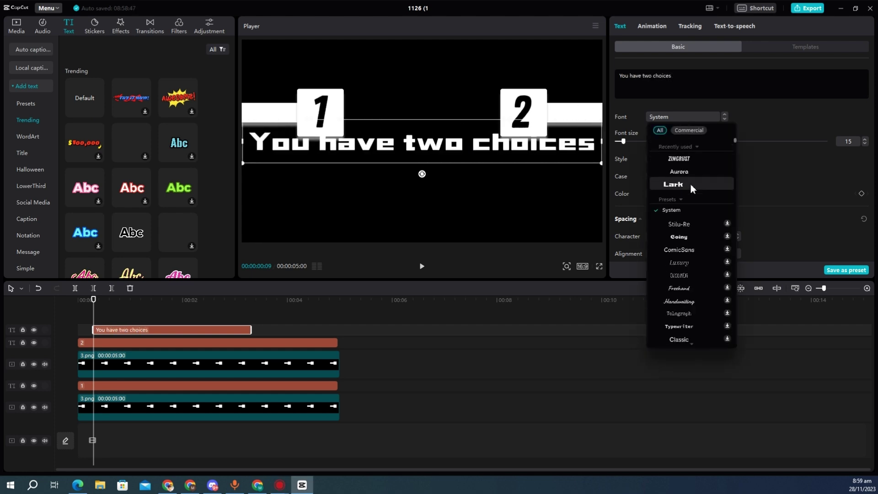
click(688, 172)
drag(469, 146, 473, 215)
drag(584, 189, 511, 222)
drag(497, 213, 497, 224)
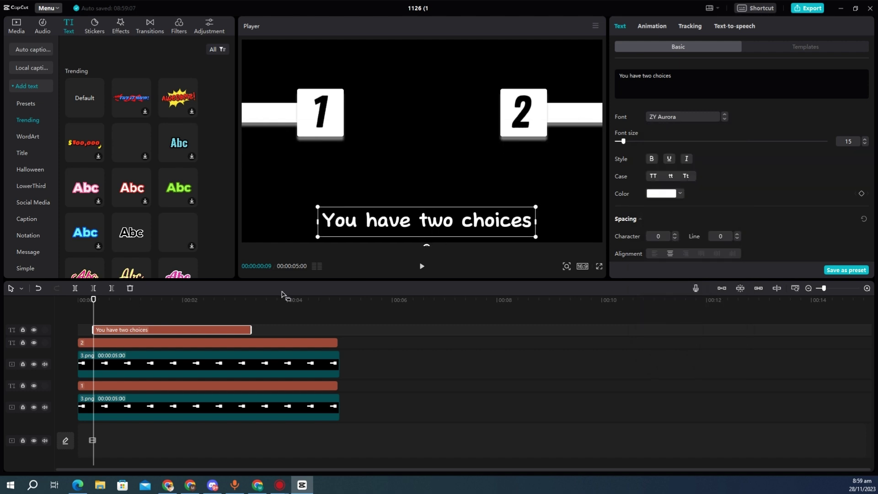
Duplicate the caption above the original, shorten the copy to "two choices" and align it over the same words below
click(153, 330)
click(155, 330)
key(ctrl+c)
key(ctrl+v)
drag(156, 330, 123, 336)
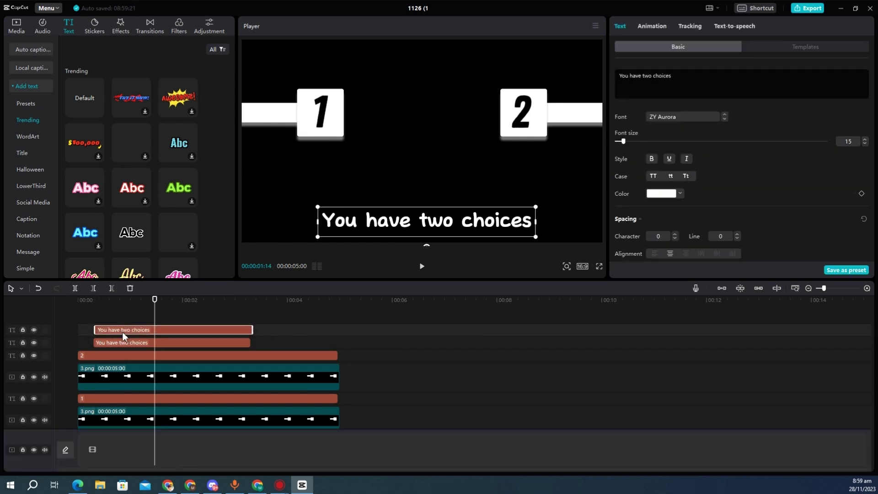
drag(642, 76, 613, 75)
key(BackSpace)
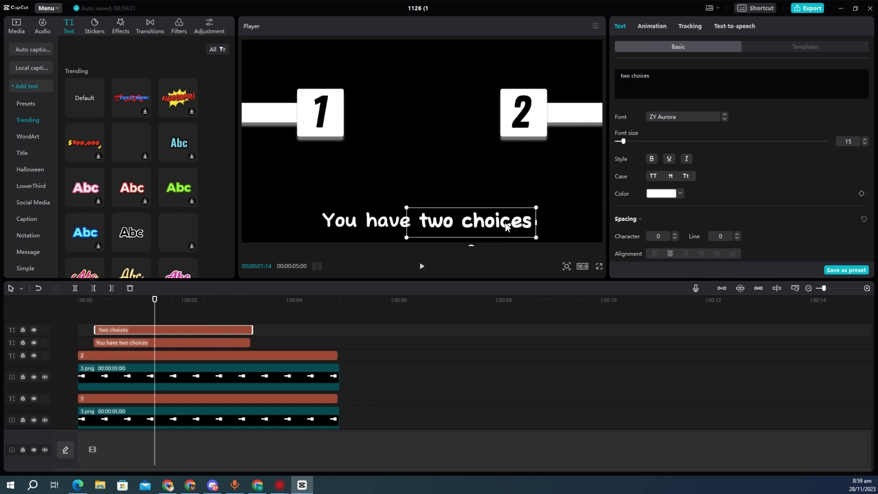
drag(505, 223, 503, 222)
click(163, 341)
click(163, 328)
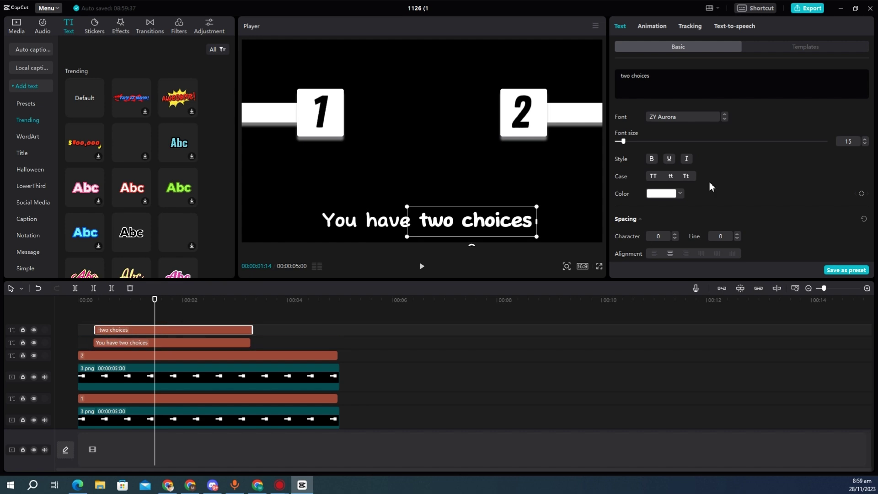
Turn on the background of the "two choices" text and colour it yellow
scroll(640, 183, down, 5)
click(617, 174)
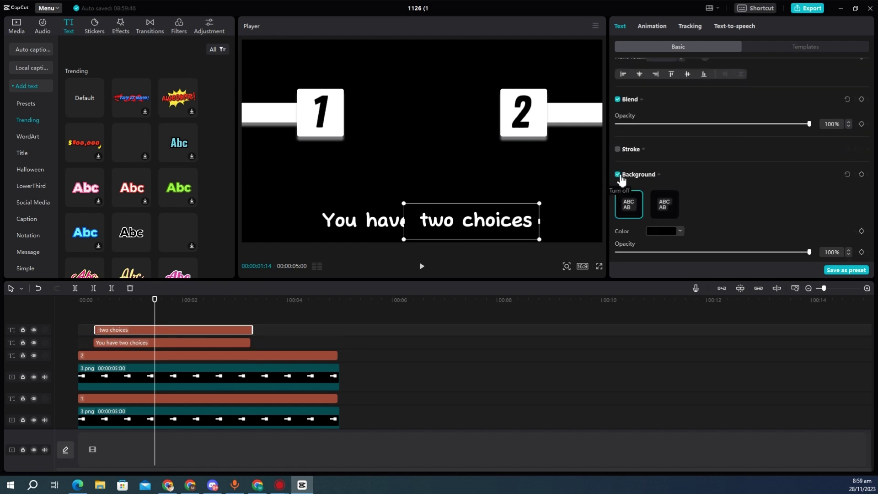
click(658, 230)
click(630, 308)
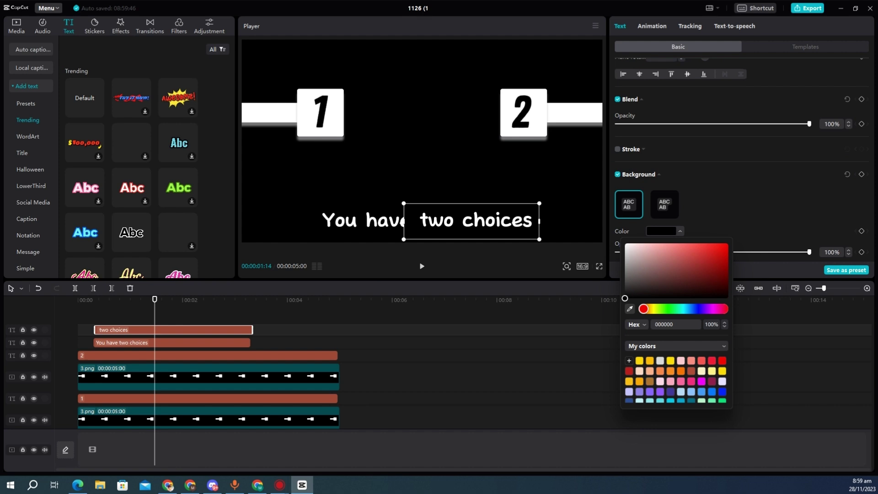
click(437, 220)
mouse_move(717, 249)
mouse_down()
mouse_move(721, 257)
mouse_move(731, 249)
mouse_up()
click(764, 227)
scroll(712, 215, down, 3)
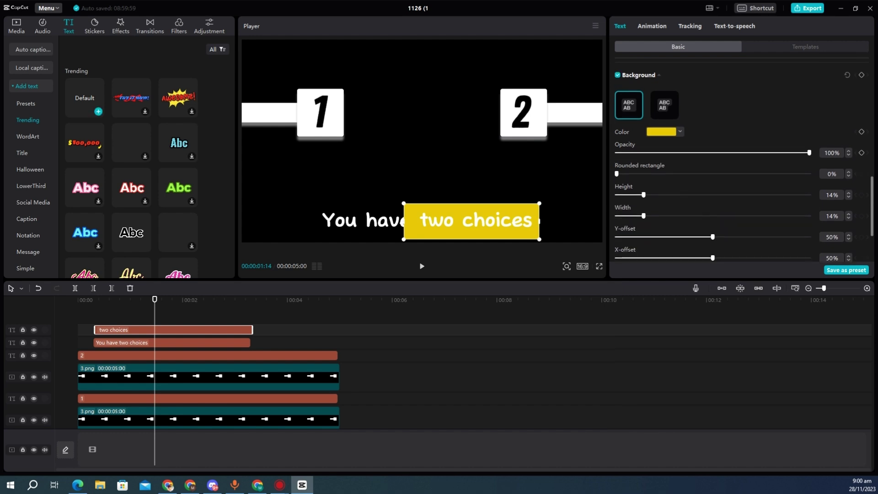
Add 1st.png to the main track as a reference and match the "two choices" background to its yellow, D8D100
click(17, 25)
drag(113, 205, 110, 443)
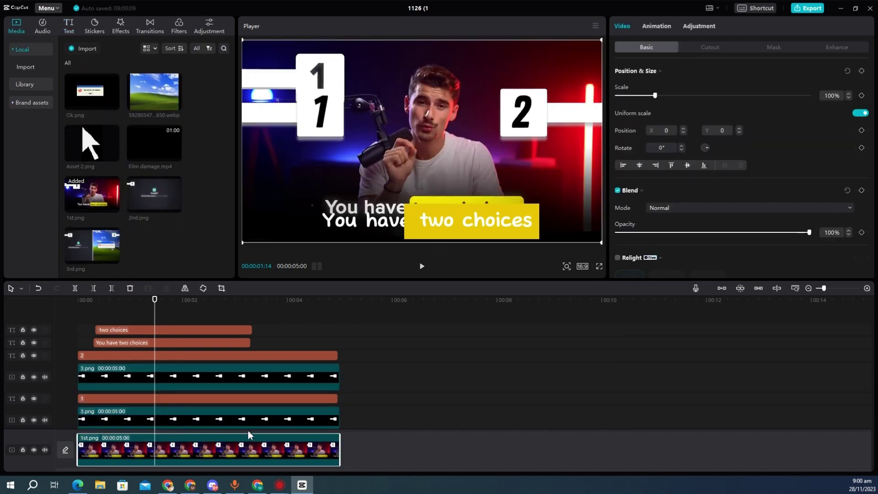
click(179, 330)
scroll(685, 224, down, 5)
scroll(649, 116, up, 1)
click(661, 118)
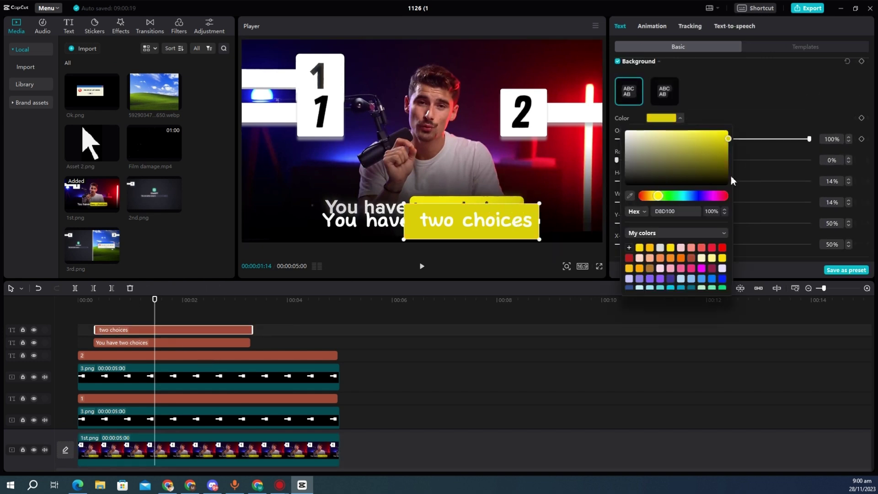
click(669, 118)
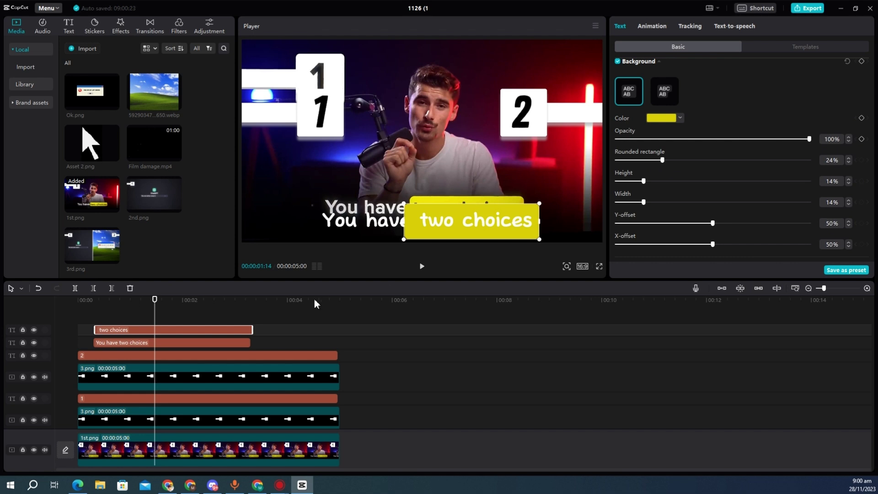
Style "two choices" with 48% background rounding, 0% background height and width, and black text, scaled close to the reference box
drag(643, 181, 528, 234)
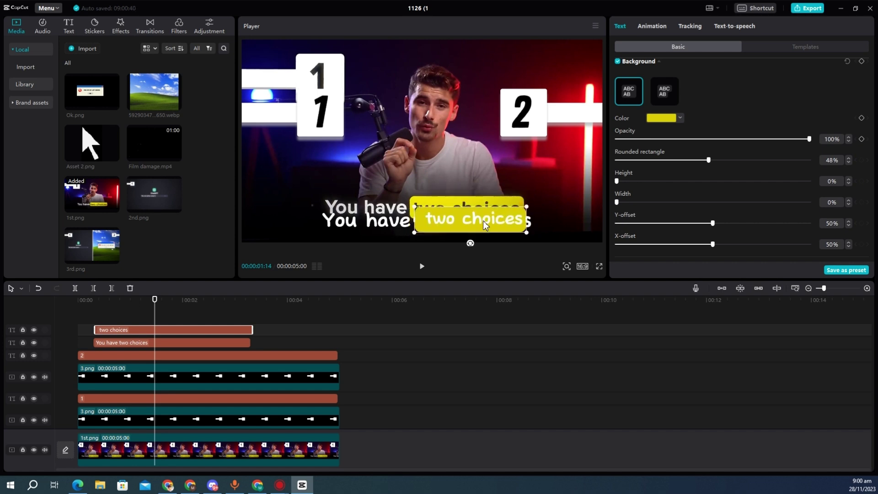
scroll(677, 138, up, 10)
click(663, 194)
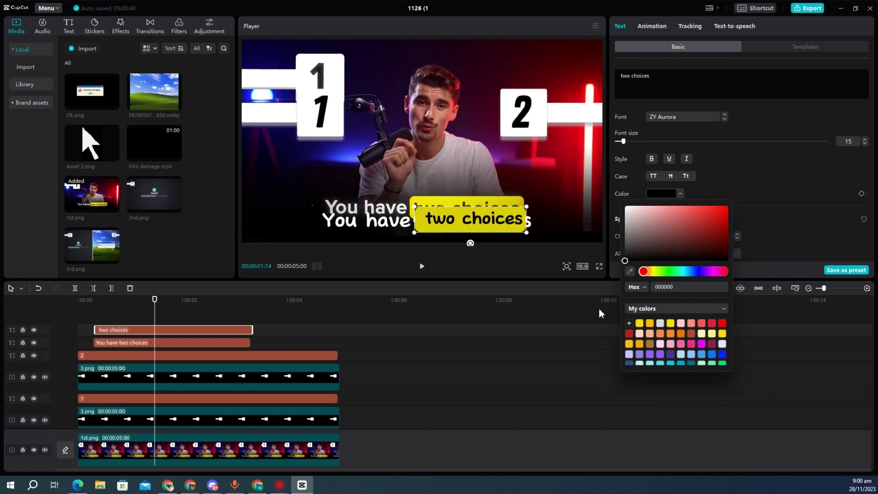
click(185, 334)
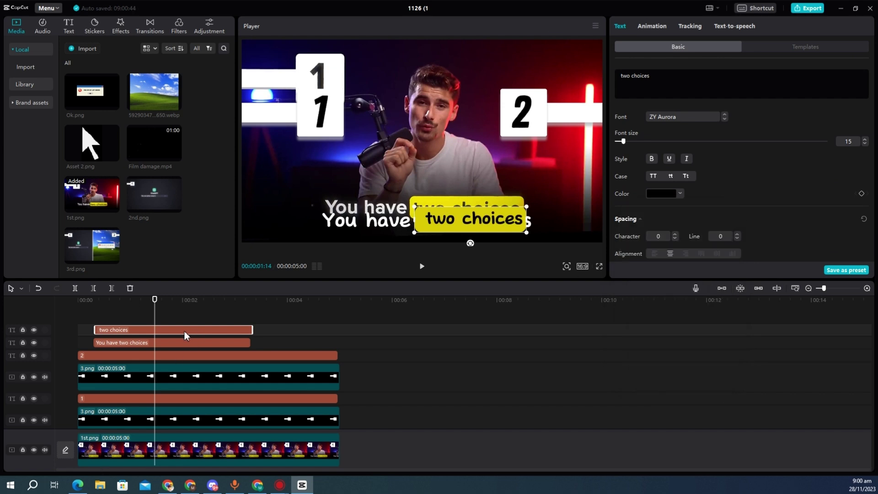
Place THESE 7 AI Tools WILL Make You RICH.mp4 on the timeline after the sign clips and play its opening as a reference
scroll(147, 224, up, 4)
drag(92, 93, 396, 409)
drag(396, 375, 481, 411)
key(space)
key(space)
click(448, 384)
key(space)
key(space)
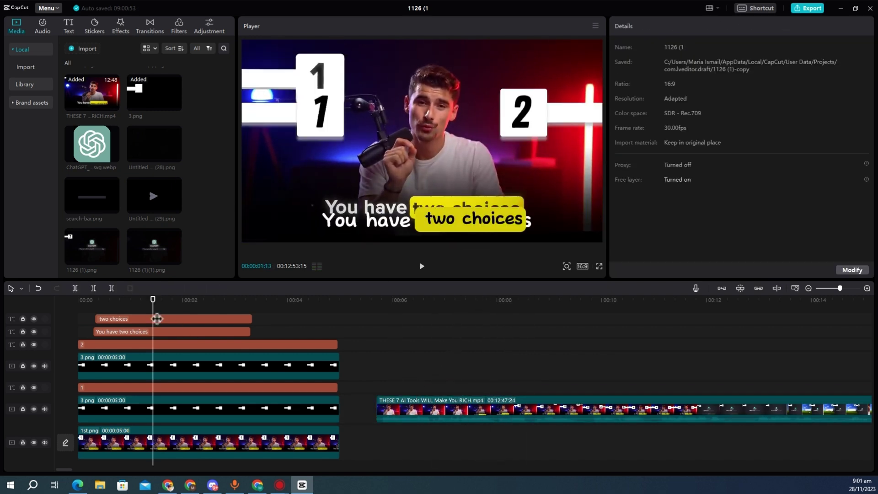
Recolour the "two choices" text to D8D100 by sampling its yellow background, leaving a plain yellow box
drag(155, 318, 142, 318)
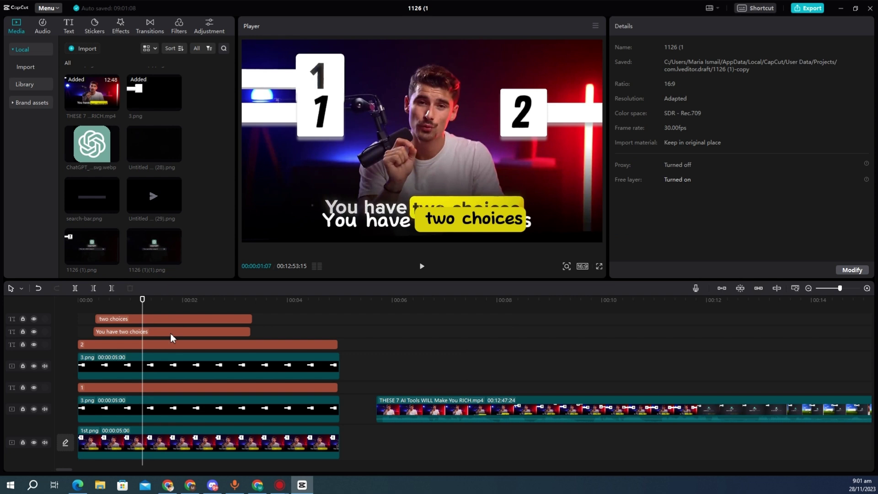
click(171, 333)
click(178, 316)
click(667, 196)
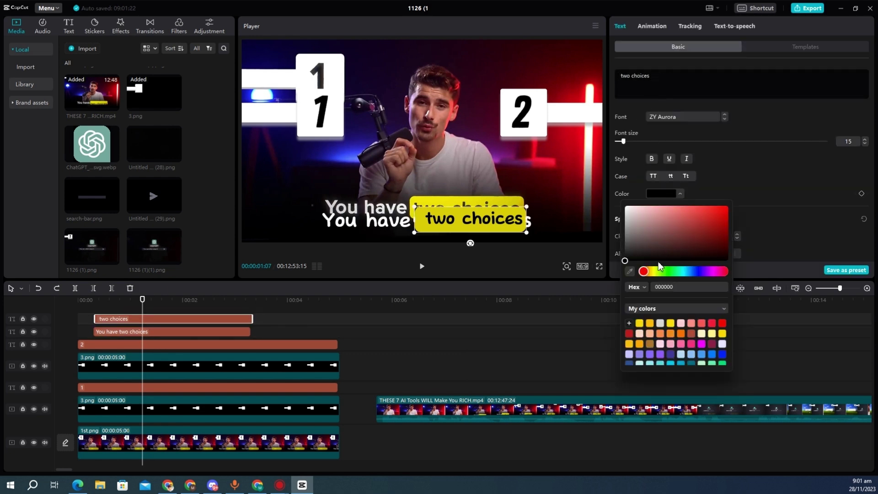
click(630, 273)
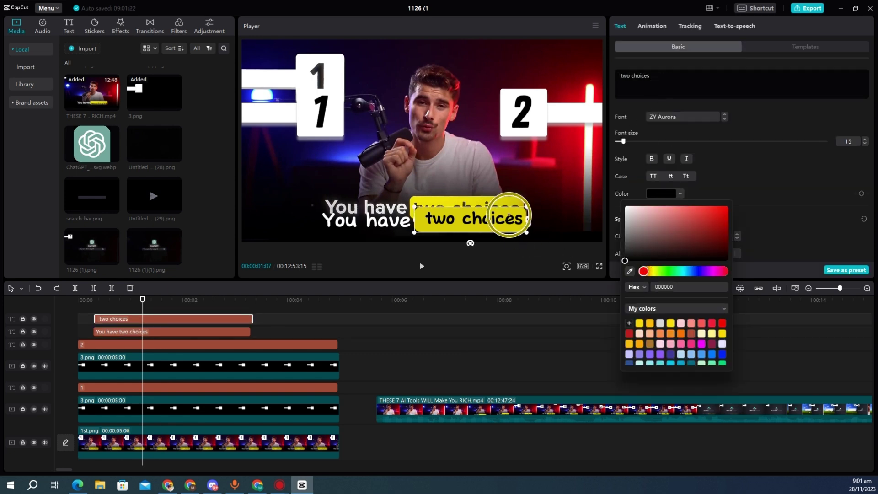
click(507, 208)
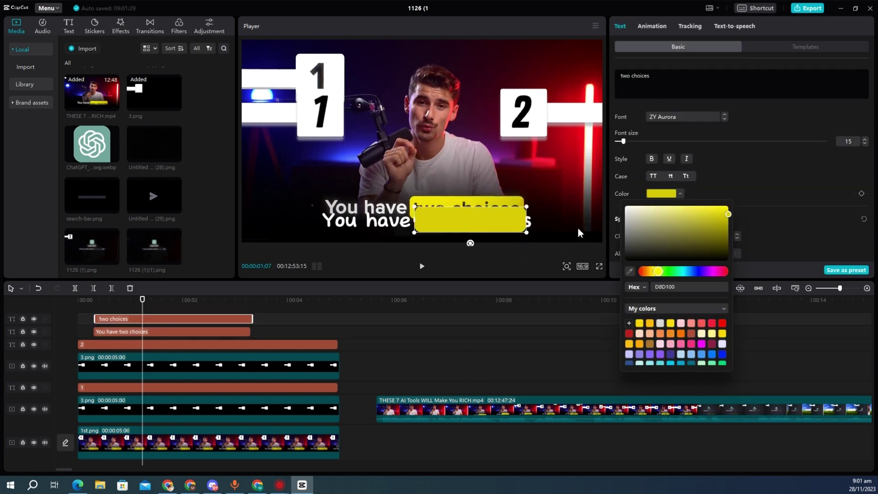
Shorten the lower caption to "You have" and align it and the yellow box with the caption in the reference frame
click(183, 331)
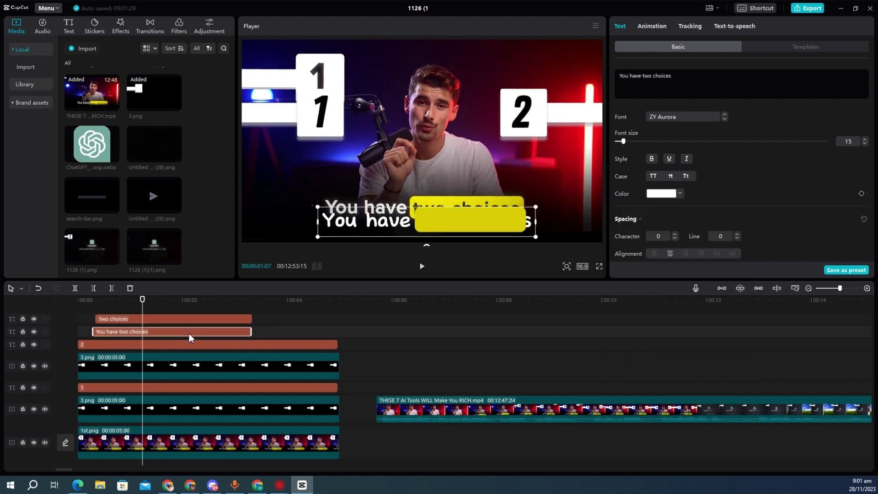
shift+click(727, 78)
key(BackSpace)
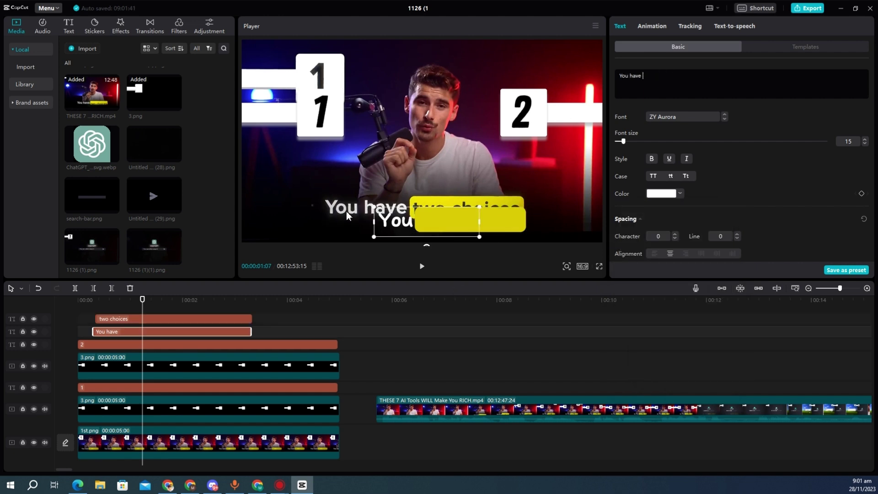
drag(350, 221, 347, 207)
click(460, 215)
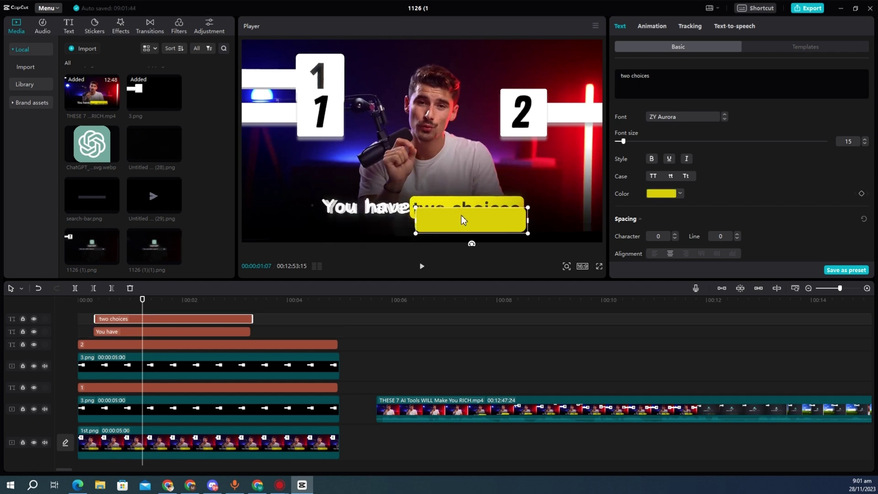
drag(460, 215, 457, 203)
Duplicate the yellow "two choices" clip on a track above, aligned with the original, and give the copy black text without a background
key(ctrl+c)
key(ctrl+v)
drag(170, 318, 122, 323)
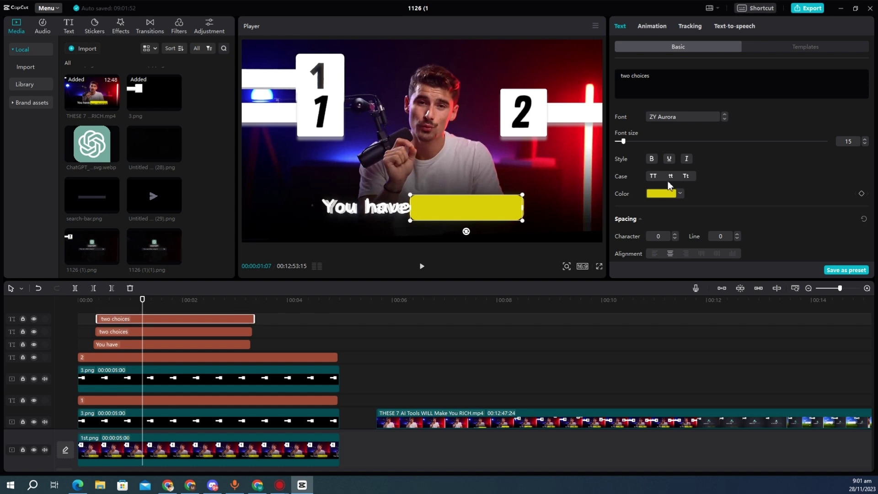
key(ctrl+a)
scroll(714, 194, down, 10)
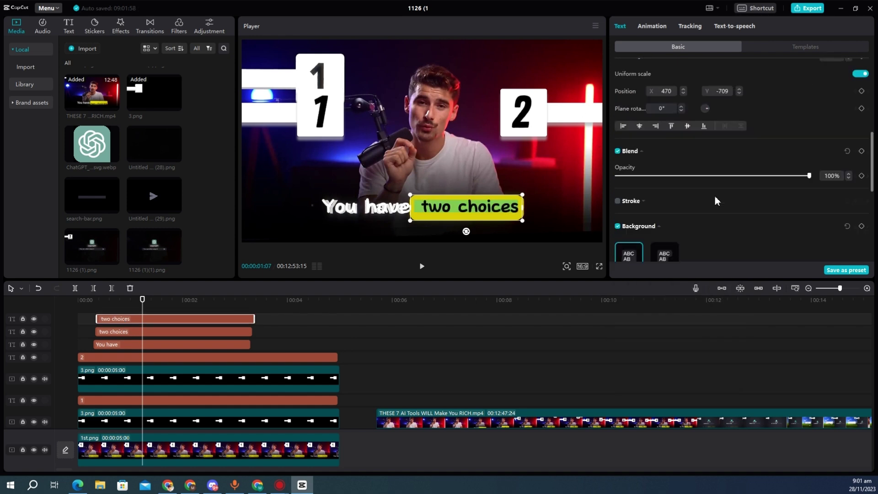
click(617, 96)
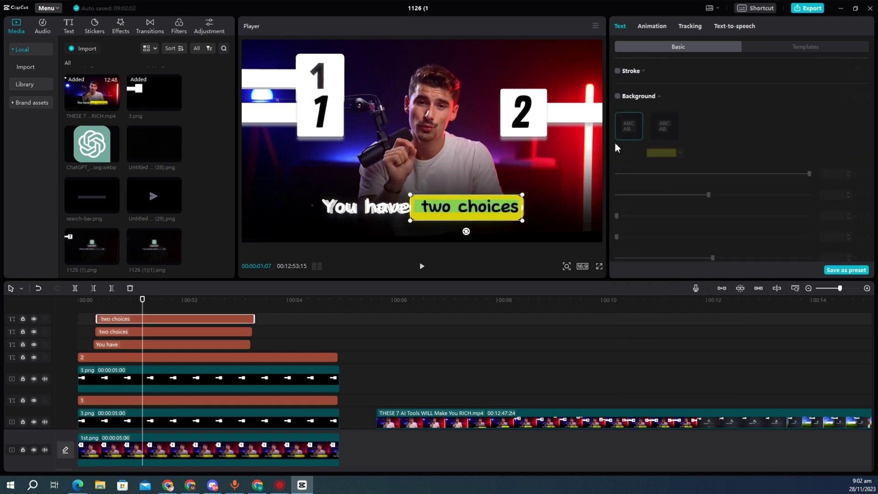
key(ctrl+z)
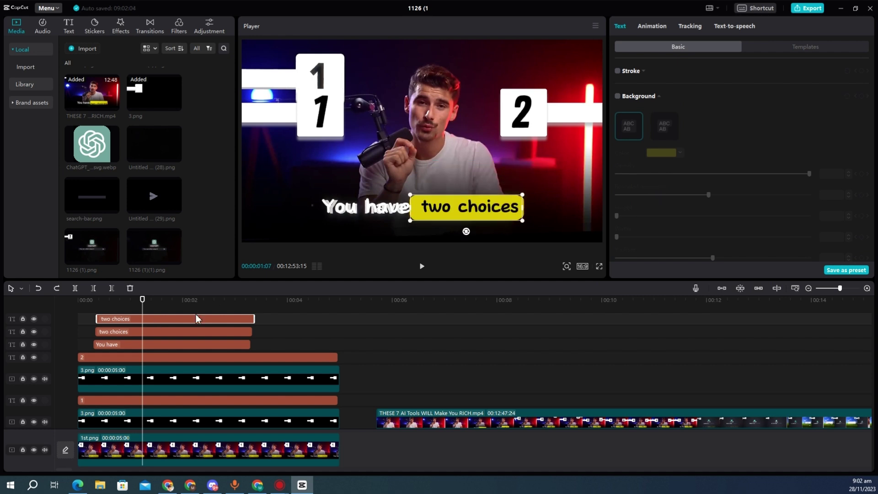
Apply the 0.5 s Showing Up entrance animation to the top "two choices" text and hide the 1st.png reference track
click(650, 27)
click(663, 161)
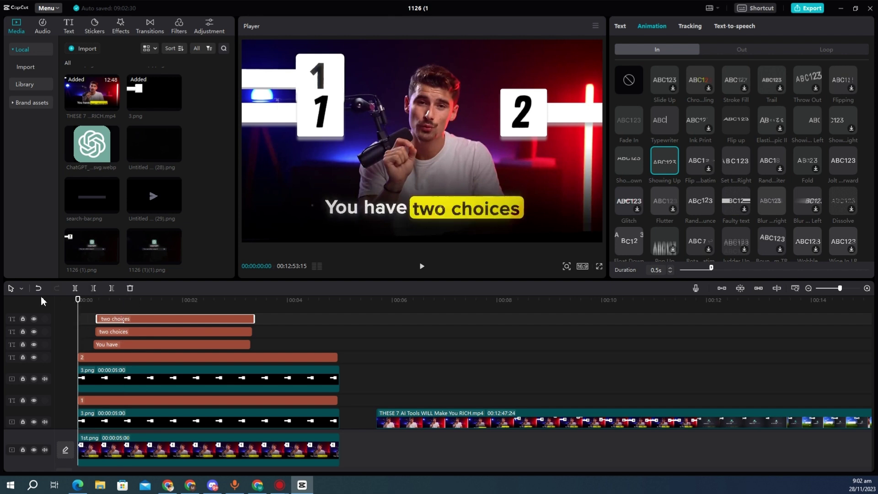
click(34, 450)
Combine the "1" text with its sign and the "2" text with its sign into two separate compound clips
scroll(217, 84, down, 5)
scroll(342, 379, down, 1)
drag(345, 393, 297, 370)
right_click(300, 375)
click(332, 415)
right_click(307, 359)
click(342, 416)
Start the top "two choices" text slightly later than its yellow box and preview the caption animation
mouse_move(144, 300)
mouse_down()
mouse_move(95, 303)
mouse_move(145, 316)
mouse_up()
key(space)
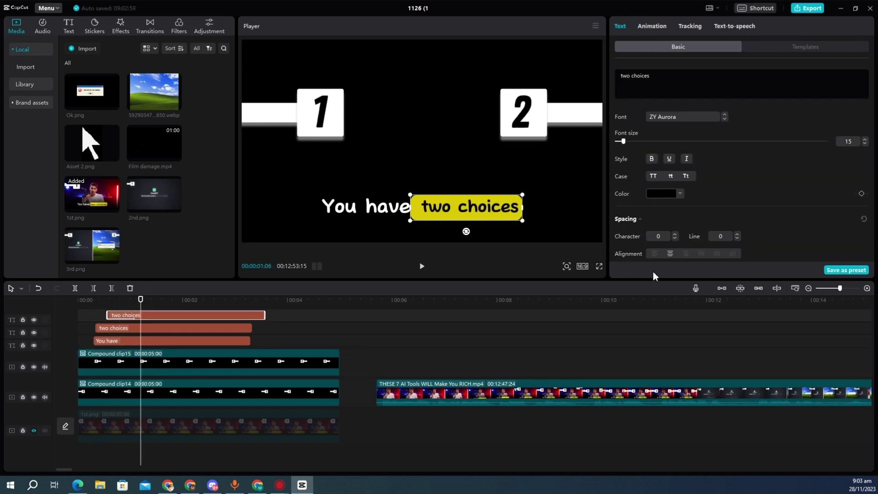
Apply the 0.5 s Slide Down entrance animation to both sign compound clips and start the "2" clip slightly after the "1" clip
click(91, 394)
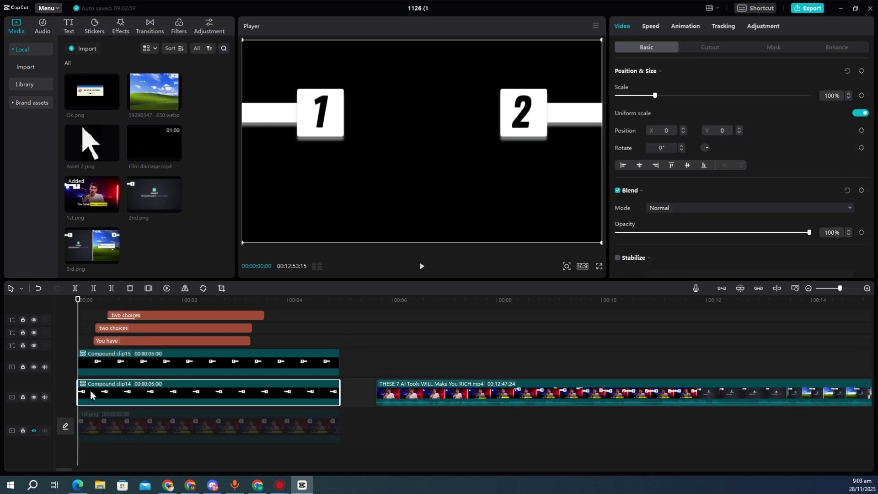
click(681, 26)
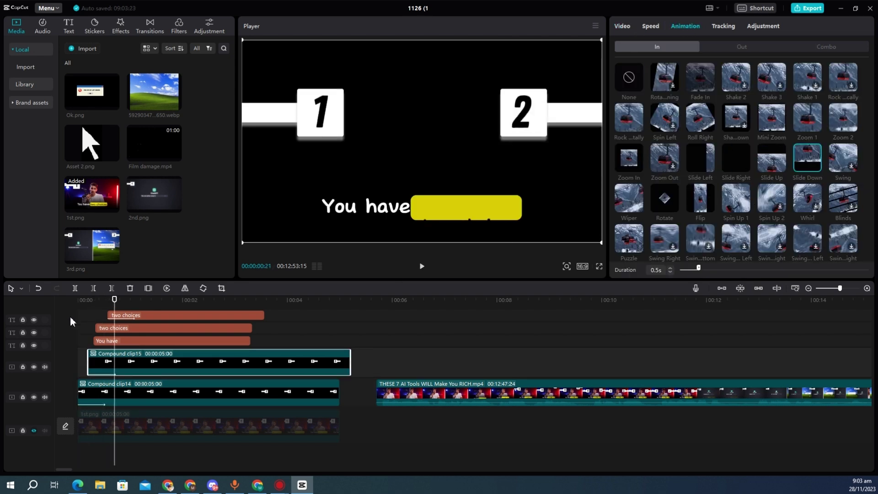
Shorten the Slide Down entrance animation of the "1" sign compound clip
click(72, 320)
click(112, 386)
click(685, 26)
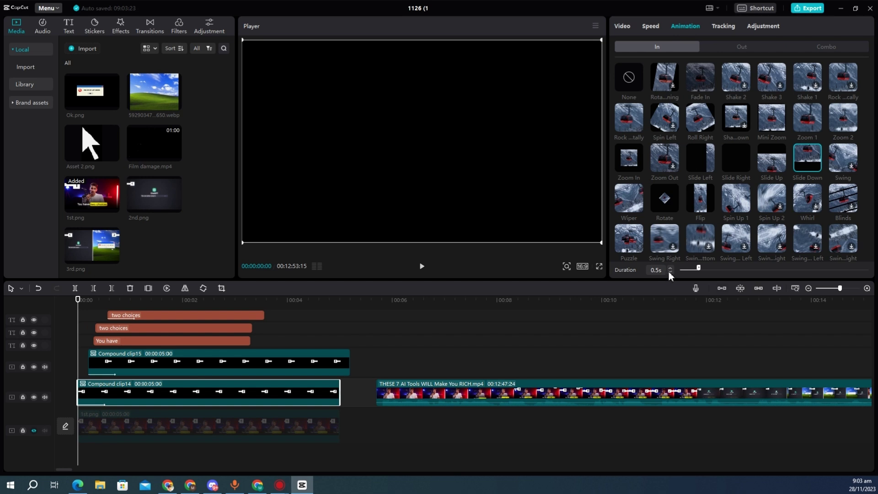
click(671, 273)
click(670, 273)
Shift the "2" sign clip and the caption texts slightly later, delay the top "two choices" text further, and preview the timing
drag(238, 358, 201, 313)
drag(182, 346, 184, 346)
drag(158, 319, 165, 320)
drag(94, 303, 78, 320)
key(space)
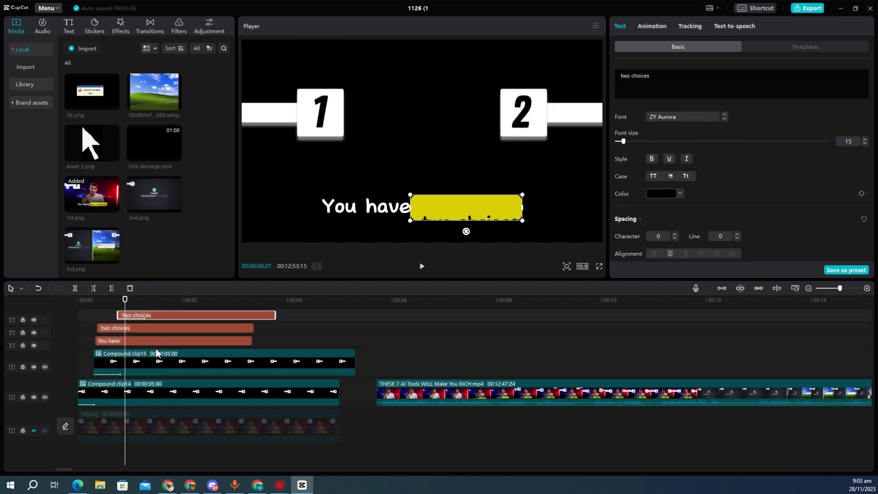
key(space)
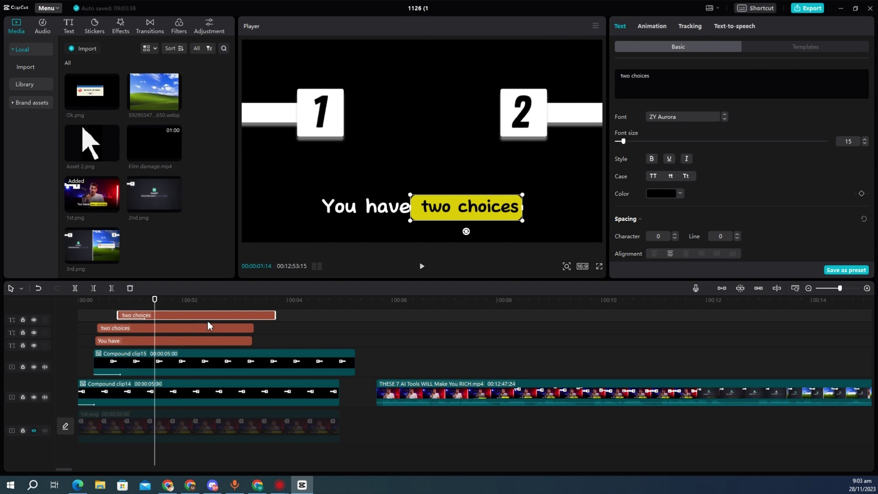
Trim the end of the top "two choices" text to match the end of the "two choices" text below it
click(253, 303)
click(257, 317)
key(w)
Add Film damage.mp4 at the start of the timeline on a new track above the texts
drag(534, 357, 589, 366)
drag(432, 368, 448, 368)
click(600, 371)
click(626, 364)
scroll(285, 319, up, 1)
drag(148, 136, 80, 322)
Trim the end of the "2" sign compound clip at 00:00:05:00
click(335, 314)
scroll(338, 306, down, 2)
drag(339, 305, 340, 305)
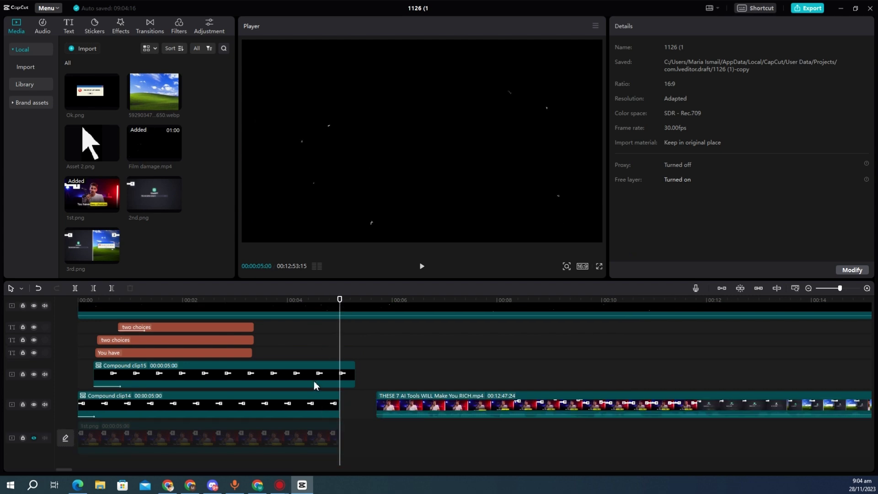
click(315, 380)
key(w)
Set the Film damage.mp4 clip's blend mode to Screen and preview the result from the start
click(358, 331)
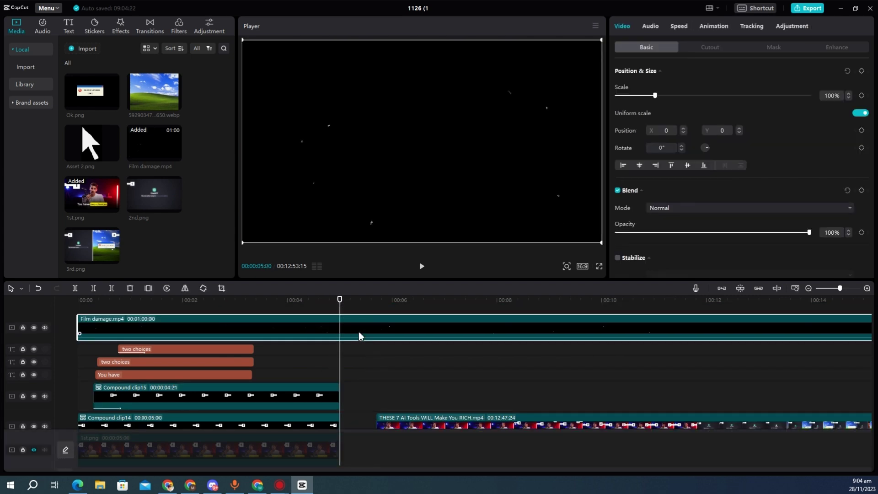
click(685, 207)
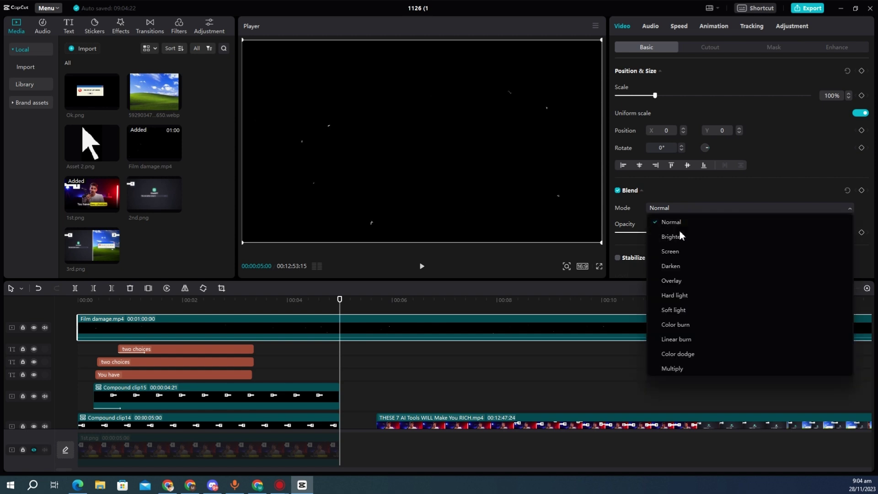
click(676, 251)
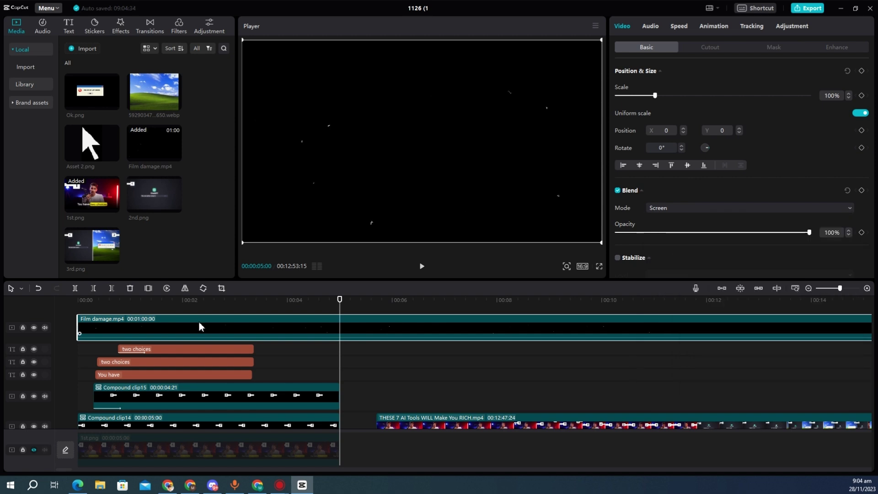
click(80, 300)
key(space)
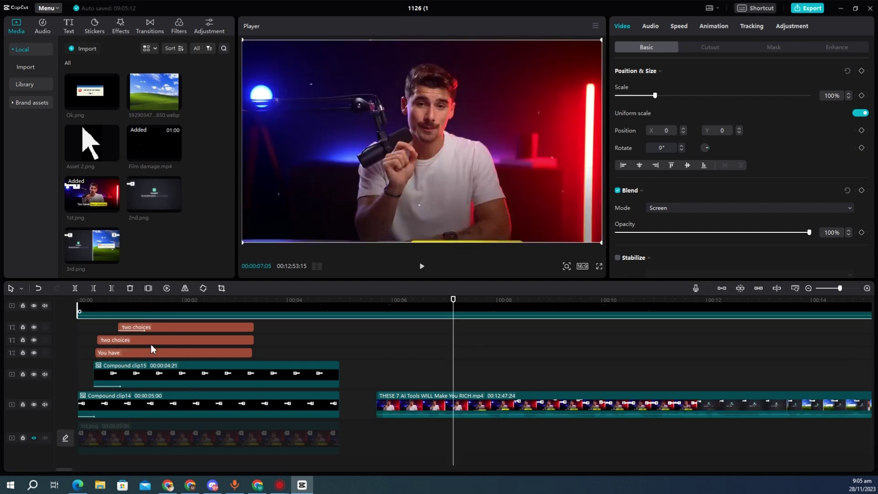
Move the Film damage.mp4 clip to a track beneath the sign compound clips and preview the scene
drag(150, 311, 131, 429)
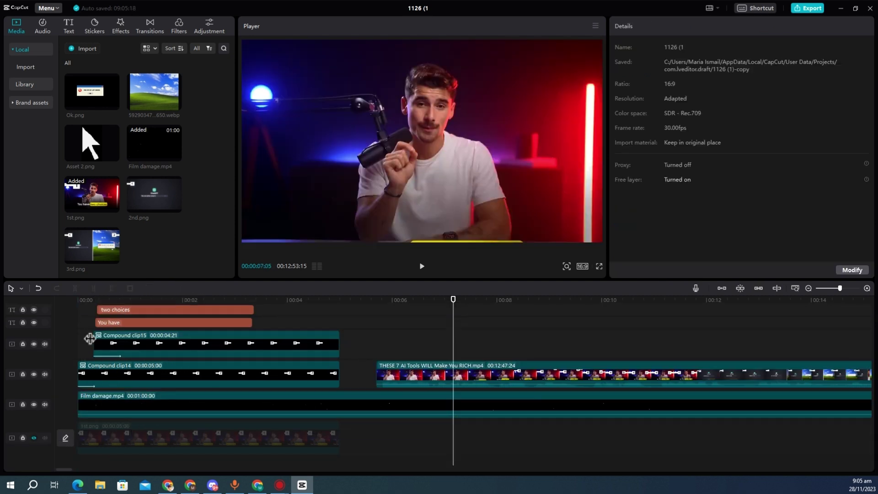
click(78, 328)
key(space)
key(space)
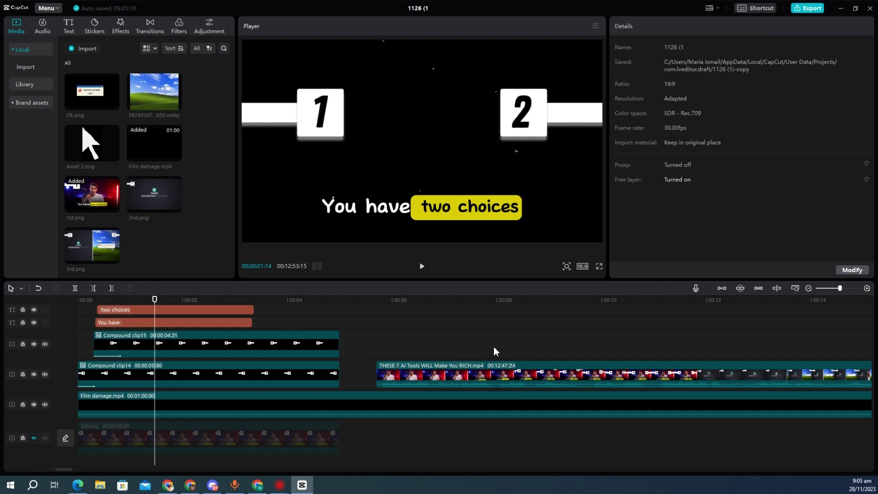
Delete the "THESE 7 AI Tools WILL Make You RICH.mp4" clip and place 2nd.png after the "1" sign clip
click(662, 324)
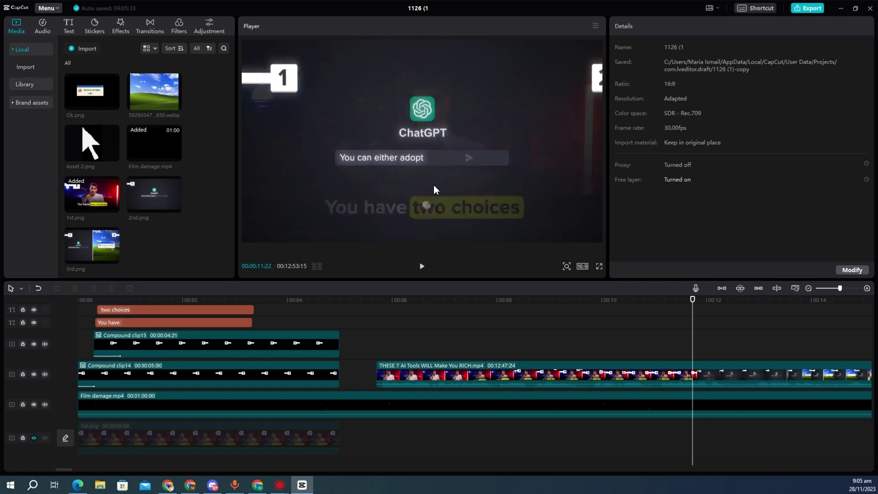
click(548, 378)
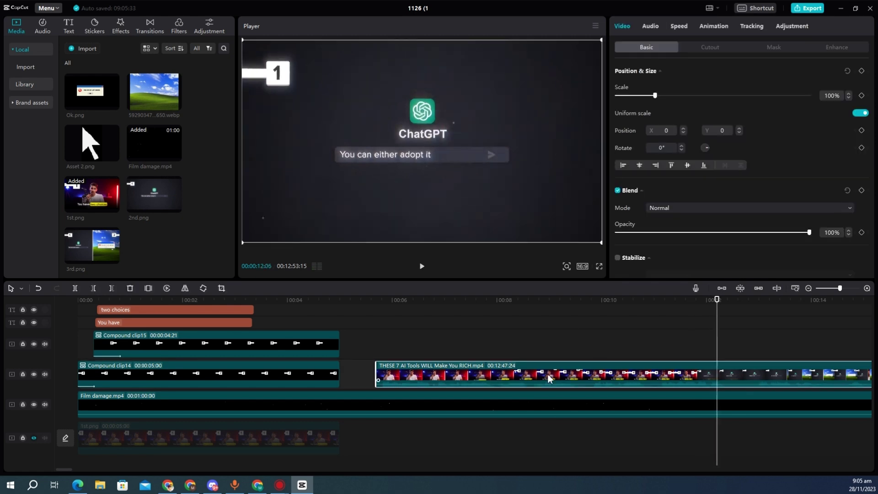
key(Delete)
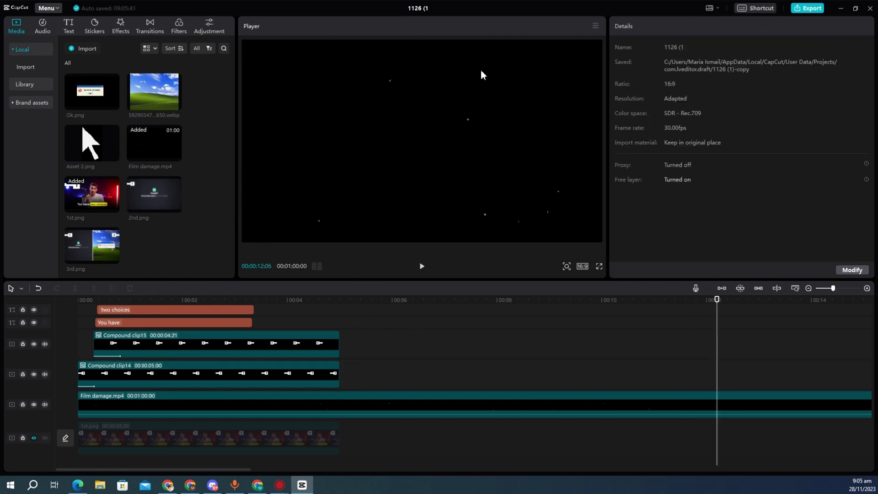
drag(142, 183, 361, 373)
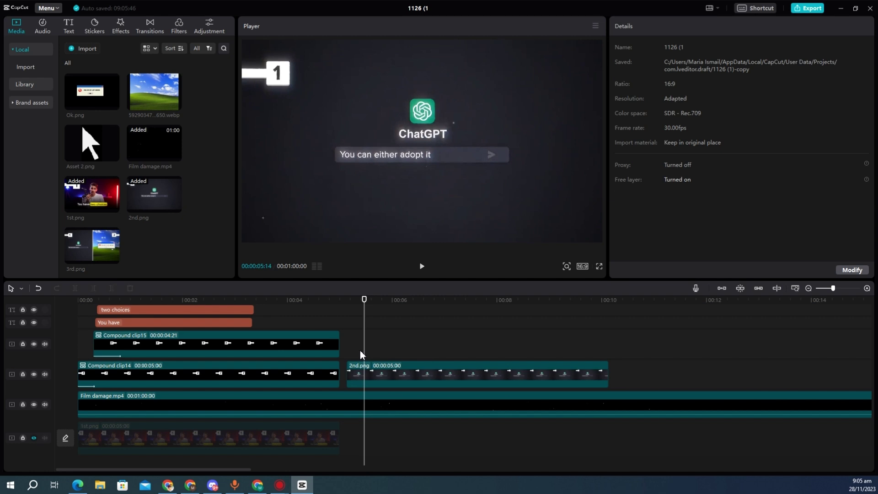
Add search-bar.png and the arrow image above 2nd.png, scaling the arrow to 22% and placing it inside the search bar
drag(92, 197, 352, 343)
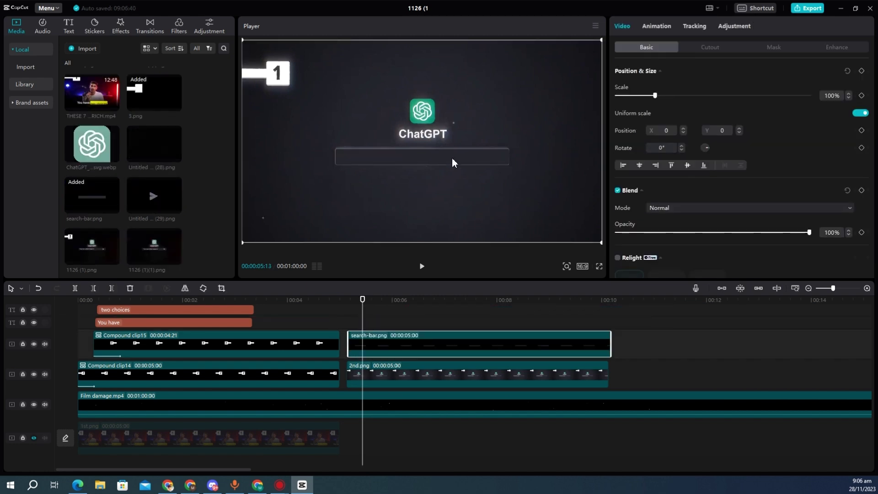
drag(158, 196, 451, 218)
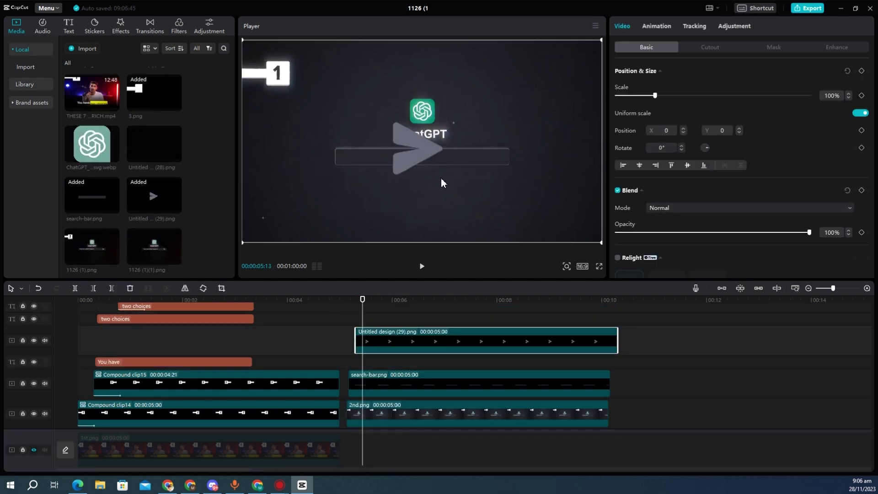
drag(597, 44, 470, 151)
drag(428, 165, 454, 161)
Add the ChatGPT logo image above the arrow and scale it to 14% over the reference logo
drag(92, 144, 404, 340)
drag(522, 40, 425, 112)
scroll(389, 358, down, 1)
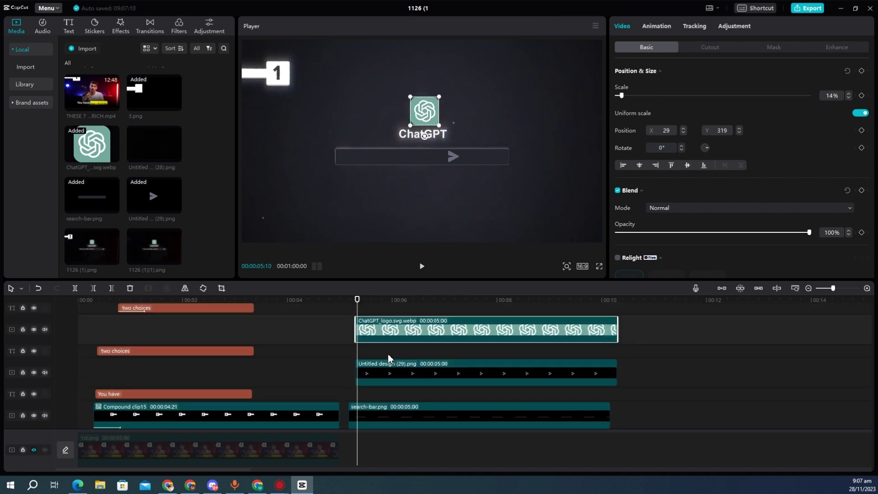
Add a default text reading "ChatGPT" and place it under the logo over the reference title
click(66, 25)
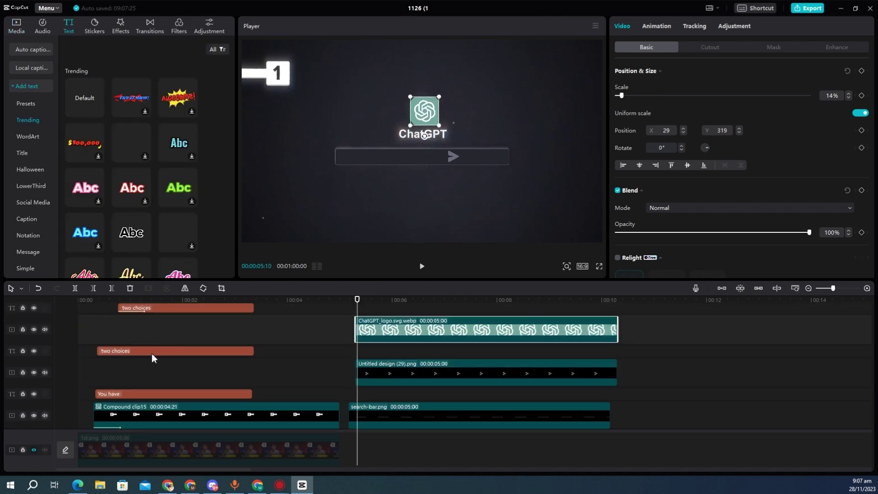
drag(85, 98, 381, 353)
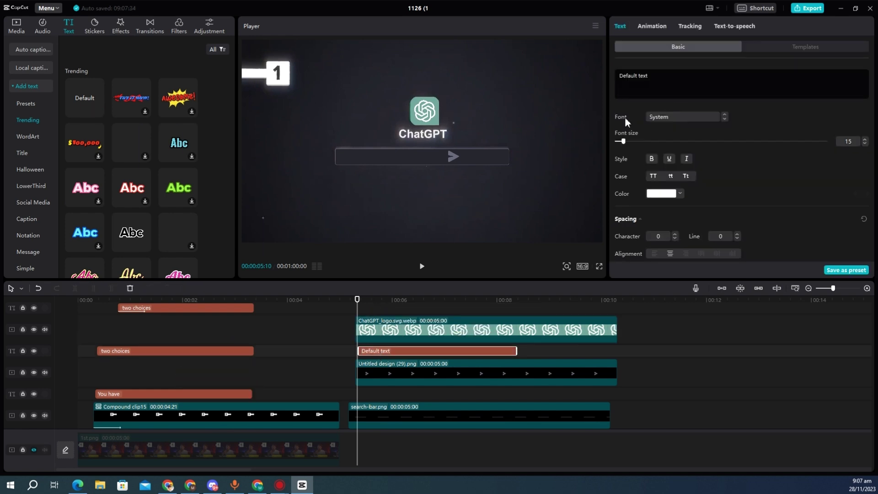
text(ChatGPT)
scroll(375, 314, down, 1)
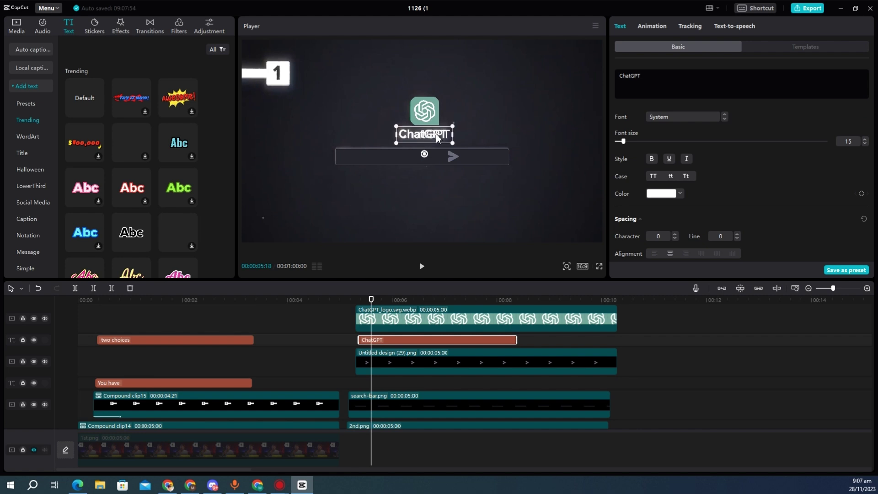
drag(437, 135, 435, 134)
Duplicate the "ChatGPT" text onto the "You have" track, place the copy in the search bar and widen its text box
click(363, 321)
click(380, 361)
key(ctrl+c)
key(ctrl+v)
drag(382, 361, 380, 407)
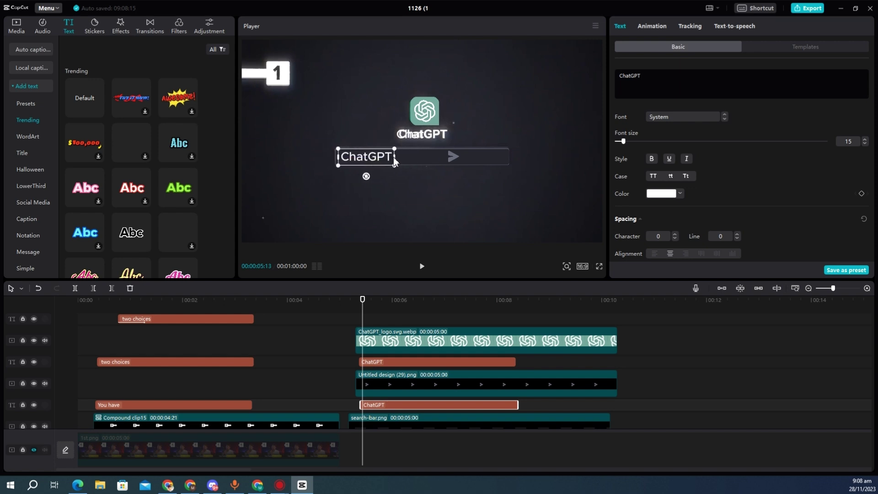
click(410, 157)
click(404, 408)
drag(393, 156, 443, 156)
Change the search bar text to "you can either adopt it" at font size 11 and fit it inside the bar
click(617, 83)
key(ctrl+a)
text(you can either adopt it)
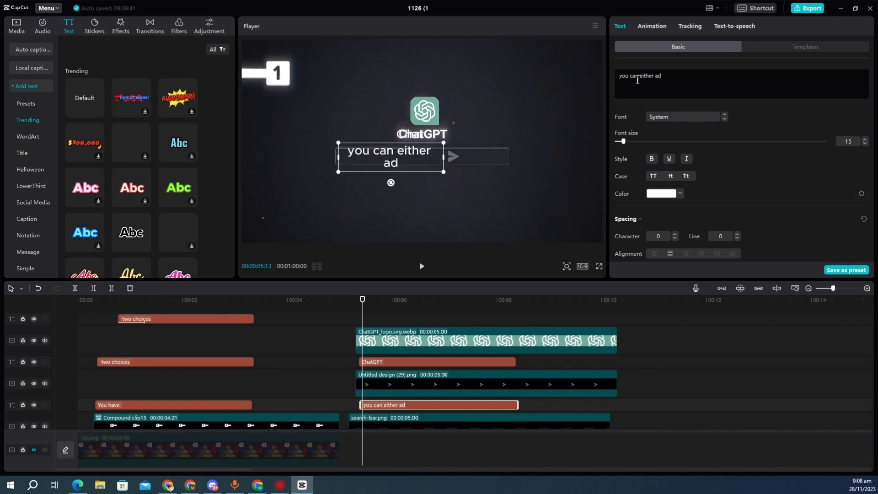
click(864, 144)
click(864, 144)
click(864, 144)
click(864, 144)
drag(421, 156, 404, 155)
Hide the track holding the 2nd.png reference image
scroll(392, 394, down, 3)
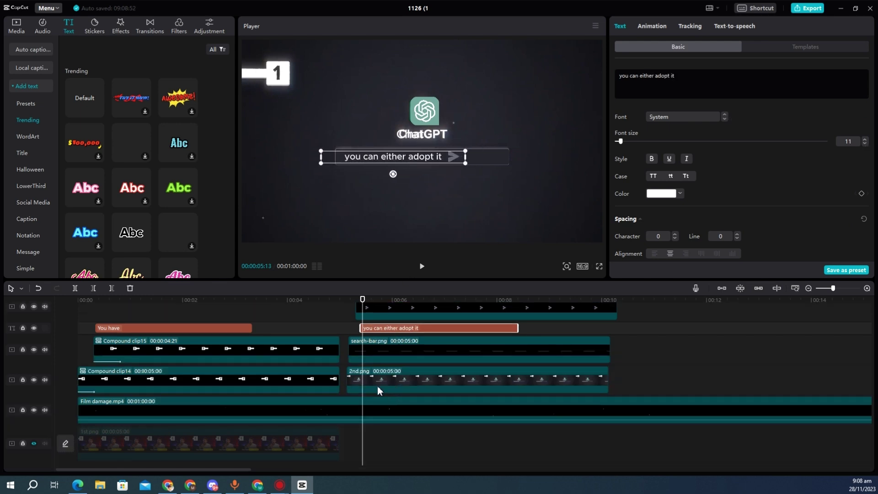
click(383, 385)
click(33, 379)
scroll(499, 369, up, 1)
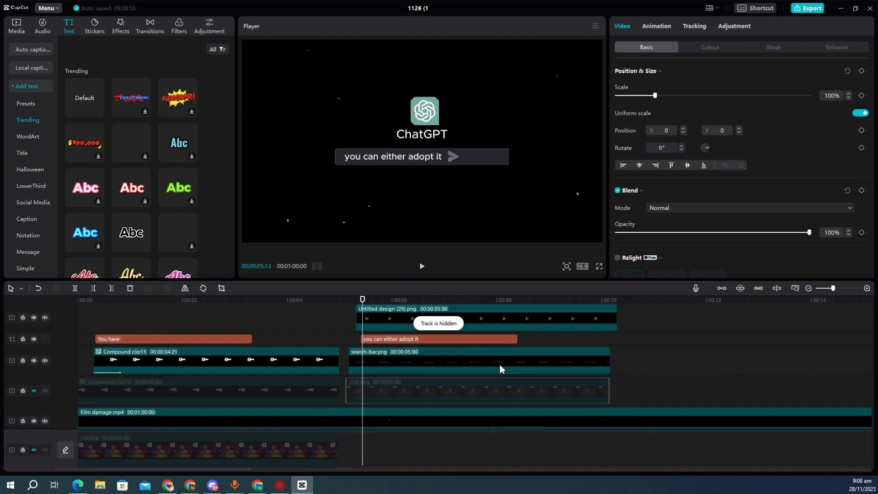
click(371, 354)
click(448, 398)
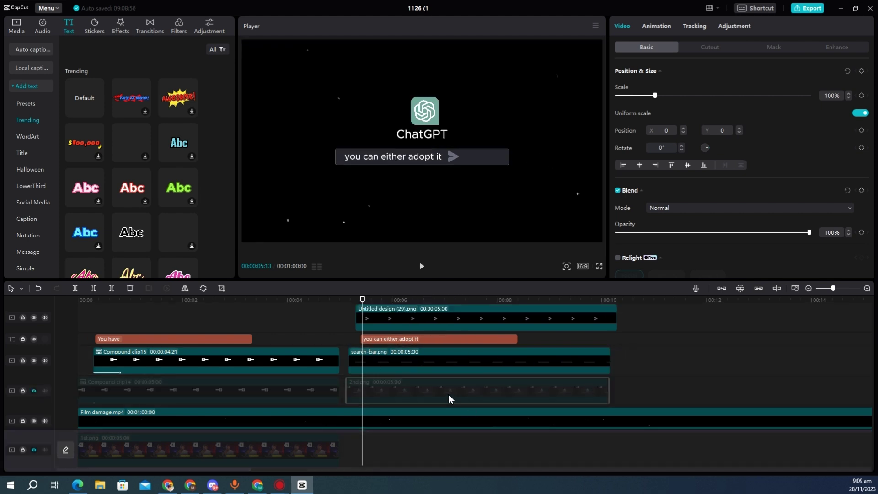
Restack the logo and "ChatGPT" text above the search bar, starting with it, and start the search text and arrow slightly after
click(348, 337)
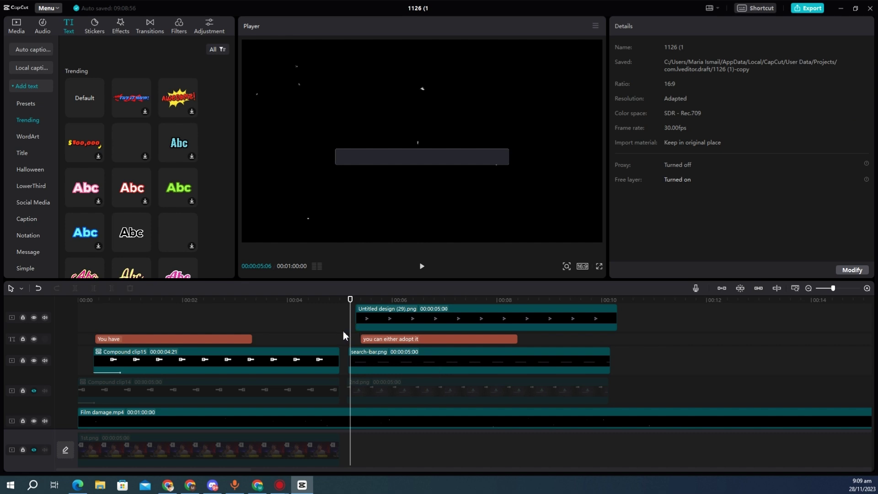
click(393, 360)
drag(365, 339, 372, 383)
scroll(384, 323, up, 1)
drag(394, 315, 377, 395)
Add a soft white glow to the "ChatGPT" text and adjust its strength
click(383, 356)
scroll(731, 178, down, 5)
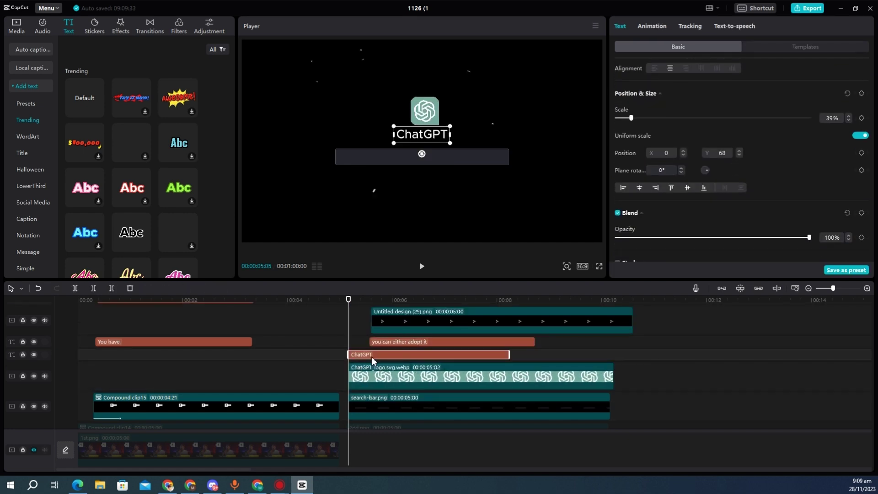
click(120, 26)
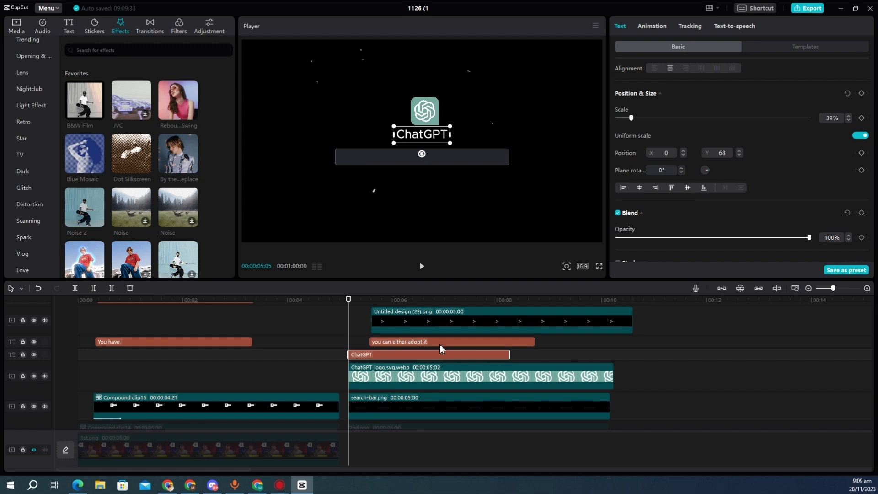
scroll(690, 188, down, 3)
click(617, 200)
scroll(677, 219, down, 2)
drag(713, 232, 741, 232)
drag(701, 211, 672, 222)
Search the effects for "glow", apply Edge Glow to the ChatGPT logo clip and set its Glow to 20
drag(355, 329, 361, 330)
click(355, 328)
click(380, 356)
scroll(690, 229, down, 2)
click(380, 382)
click(125, 52)
text(glow)
key(Return)
drag(132, 103, 392, 376)
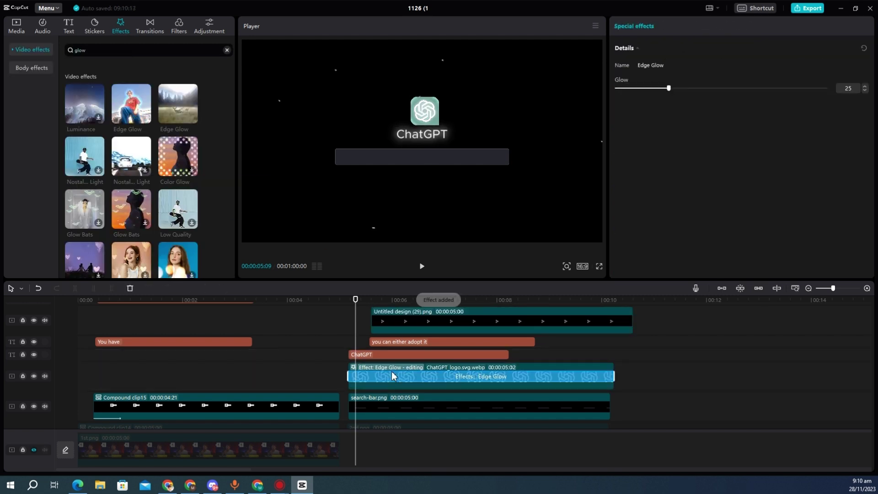
mouse_move(651, 92)
mouse_down()
mouse_move(827, 88)
mouse_move(662, 90)
mouse_up()
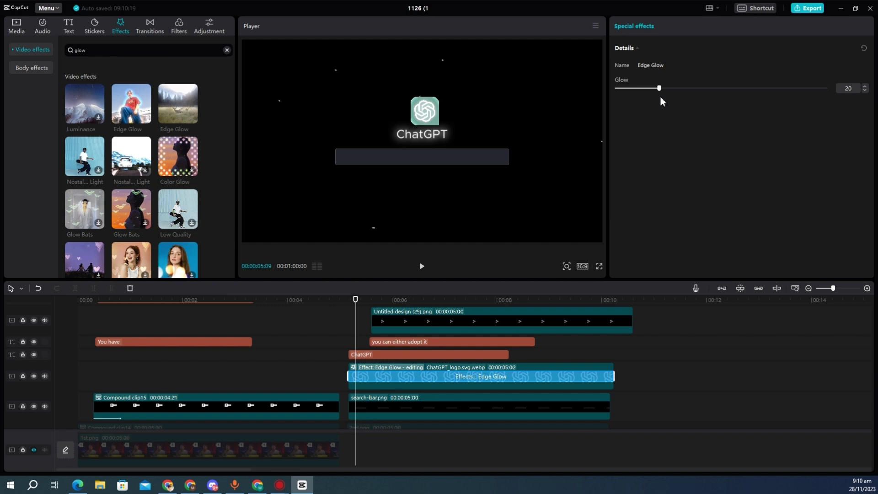
Add a soft glow to the "you can either adopt it" text and adjust its strength
scroll(402, 392, down, 2)
click(400, 310)
scroll(621, 211, down, 5)
click(617, 234)
scroll(656, 222, down, 3)
drag(657, 213, 640, 213)
drag(680, 233, 700, 234)
Apply a 0.5 s letter-by-letter entrance animation to the "you can either adopt it" text
scroll(388, 324, up, 2)
drag(348, 306, 373, 313)
click(389, 331)
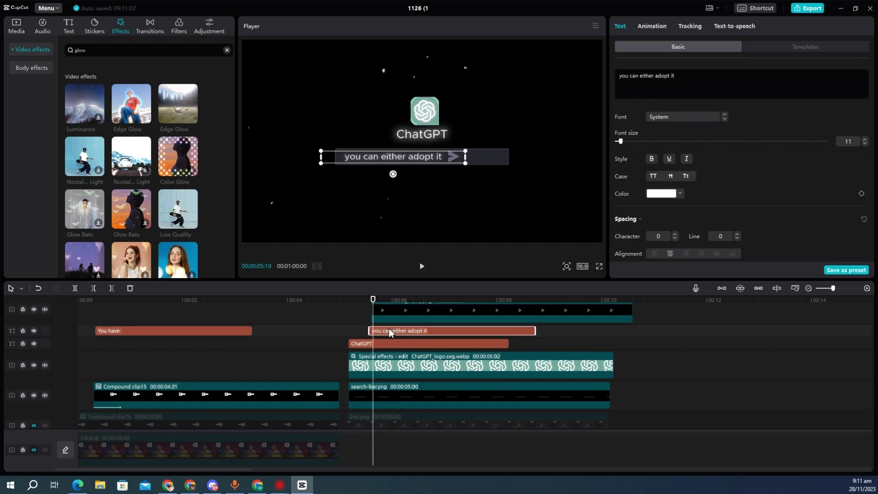
click(665, 27)
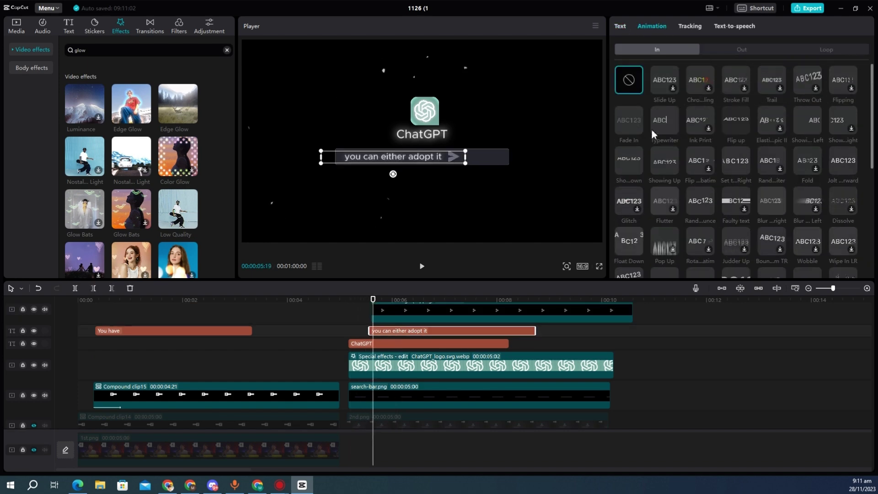
click(808, 254)
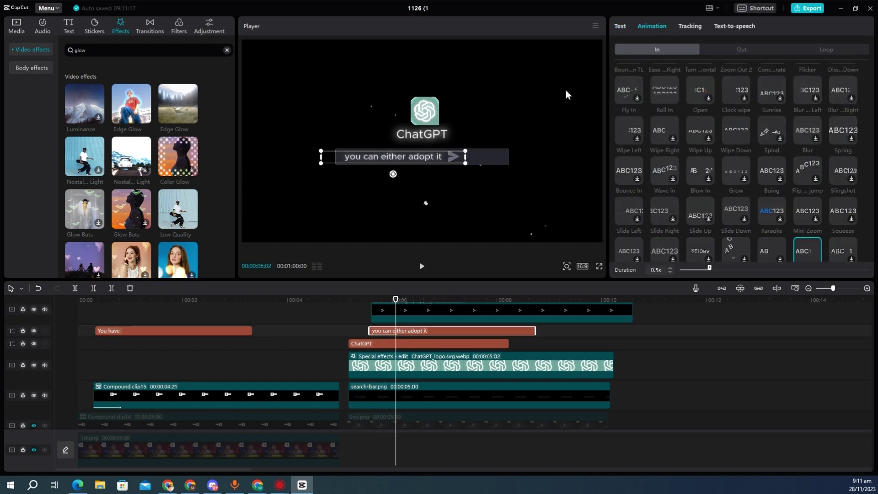
Start the arrow clip near 00:00:05:29 and keyframe it sliding to the search bar's far end by about 00:00:06:06
drag(410, 313, 427, 339)
drag(396, 306, 390, 307)
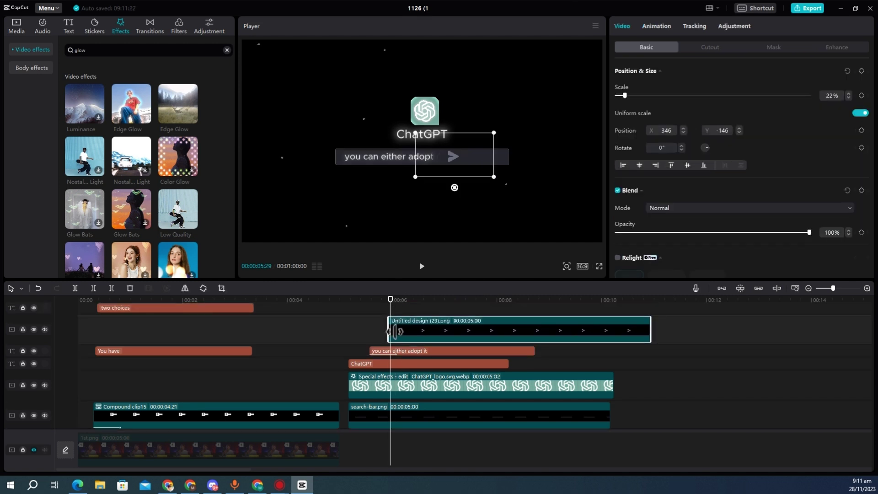
click(862, 71)
click(402, 307)
drag(406, 309, 408, 309)
drag(455, 160, 494, 160)
Scale the search bar clip down to 82%
scroll(465, 370, down, 3)
click(471, 379)
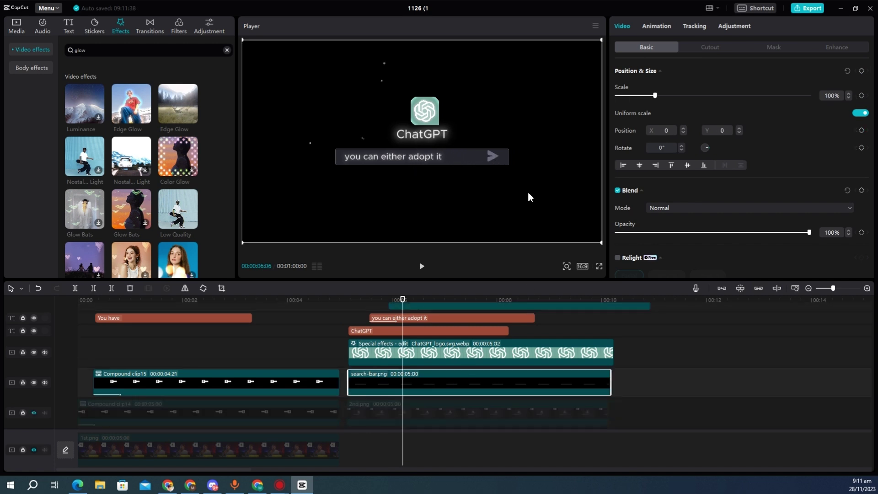
drag(656, 95, 648, 95)
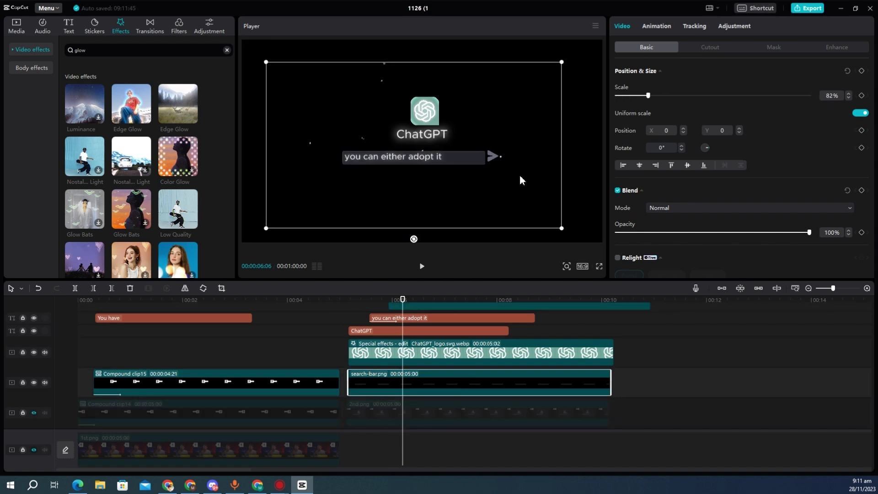
Reposition the arrow, the "you can either adopt it" text, the ChatGPT title and the logo to fit the smaller search bar
drag(490, 156, 479, 157)
click(413, 160)
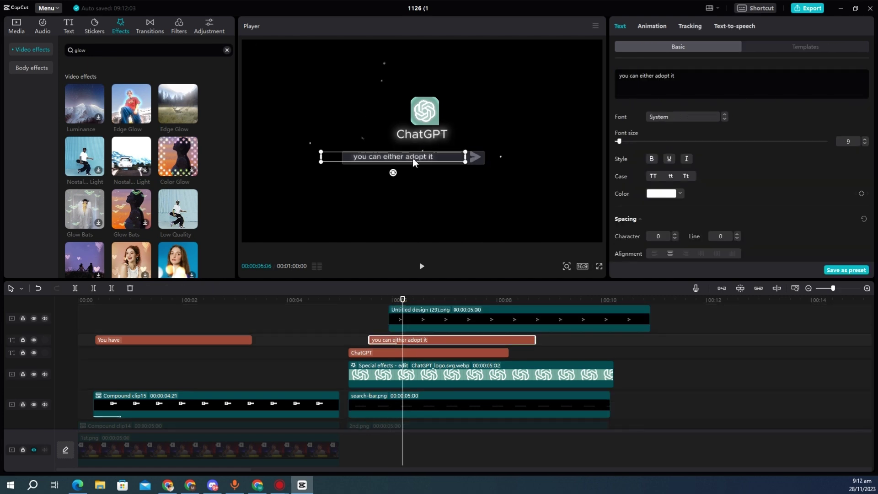
drag(414, 160, 408, 160)
click(424, 138)
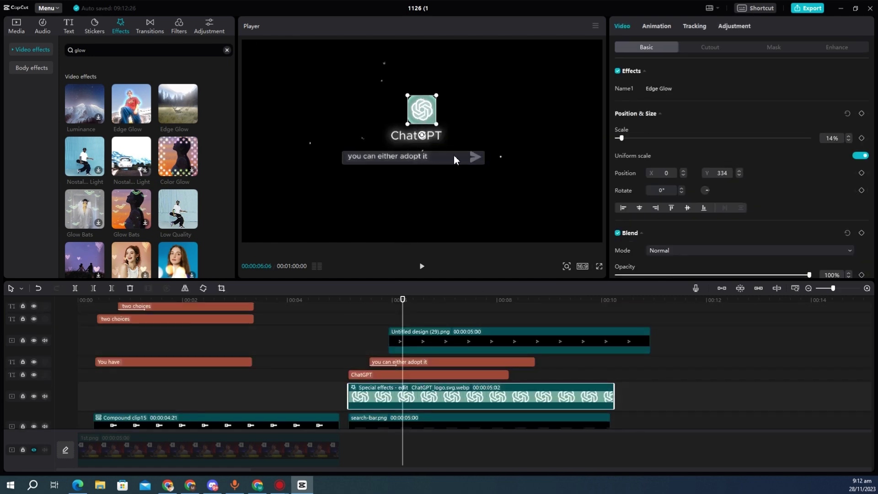
click(453, 155)
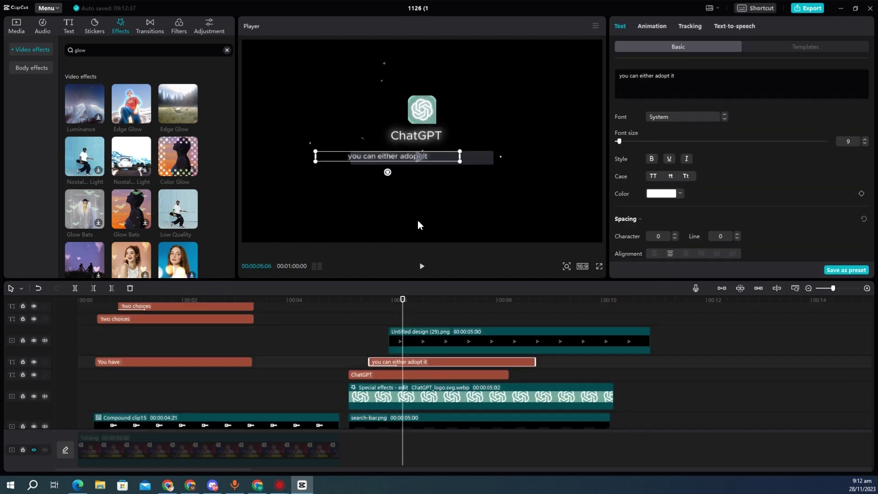
Keyframe the arrow clip at X 256, Y -166 at 00:00:06:03, sliding to X 636, Y -163 at 00:00:06:13
click(367, 356)
key(space)
key(space)
drag(399, 351, 424, 351)
key(space)
drag(401, 323, 400, 323)
drag(443, 157, 446, 157)
click(862, 72)
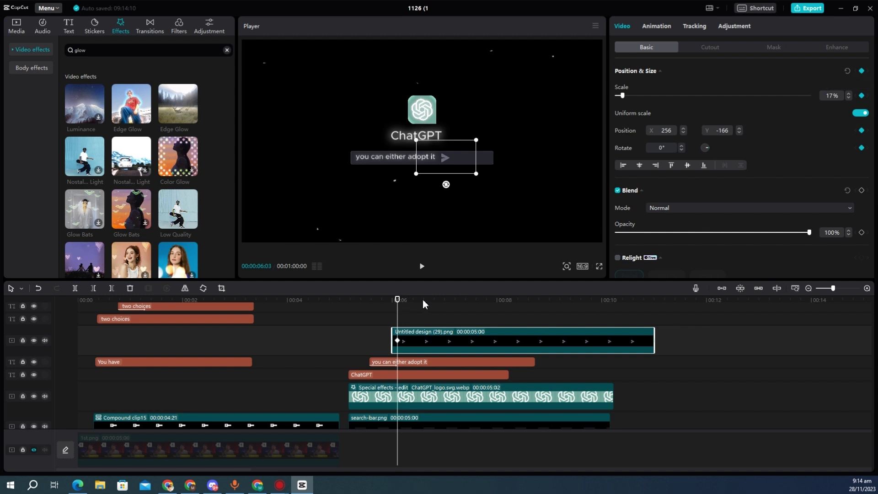
key(shift+Right)
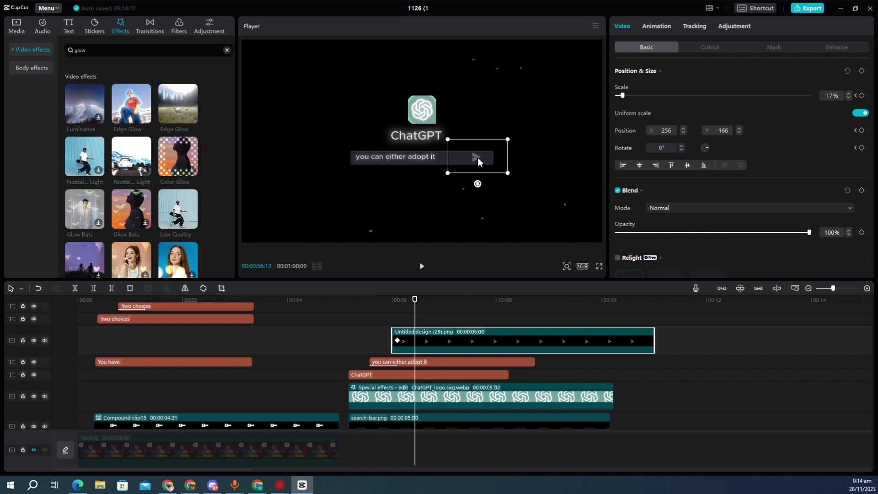
drag(481, 158, 483, 158)
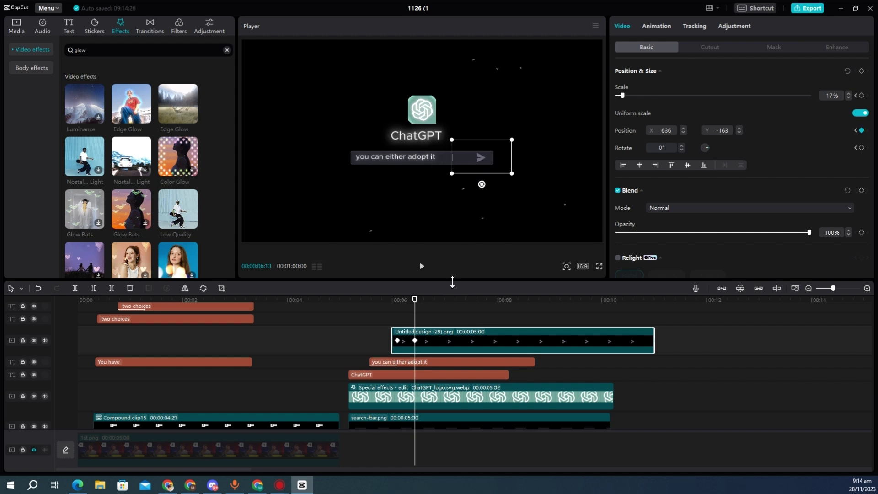
Add an arrow position keyframe at 00:00:06:23 that brings it back to X 558, Y -171
key(Right)
key(Right)
key(Right)
key(Right)
key(Right)
key(Right)
key(Right)
key(Right)
key(Right)
key(Right)
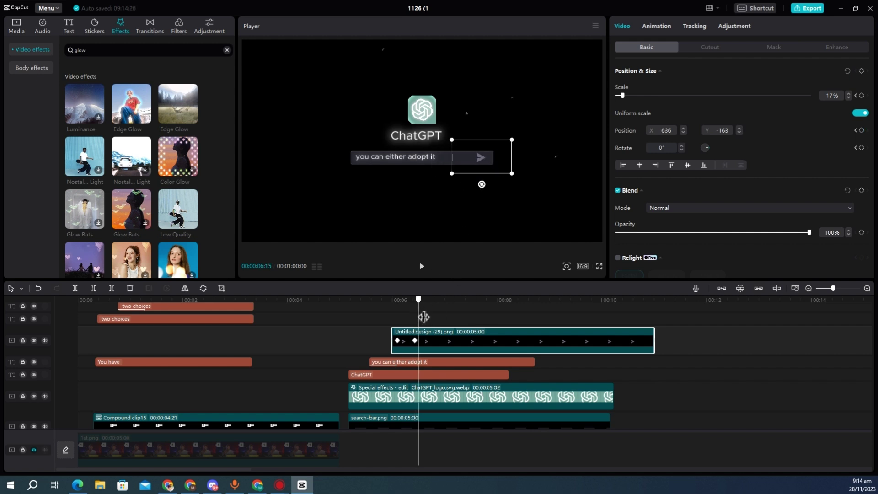
drag(481, 157, 474, 158)
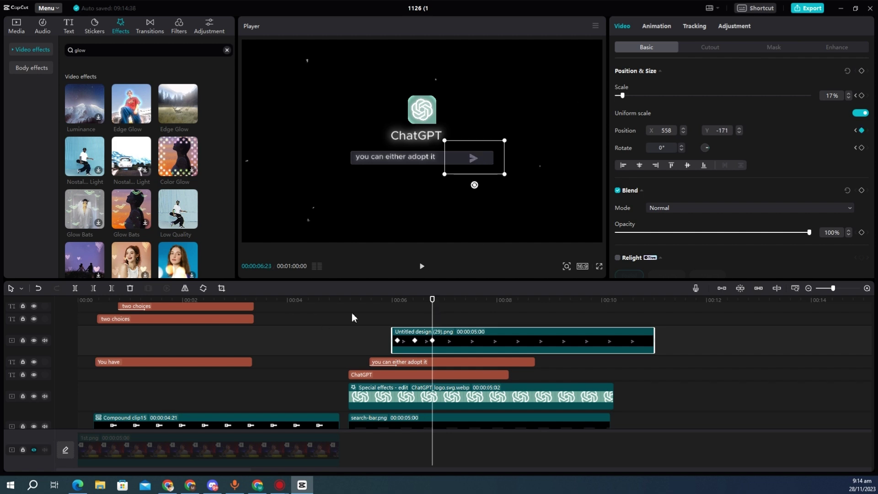
Check the arrow's position keyframes and play back its slide along the search bar
click(399, 314)
key(Right)
key(Right)
key(Right)
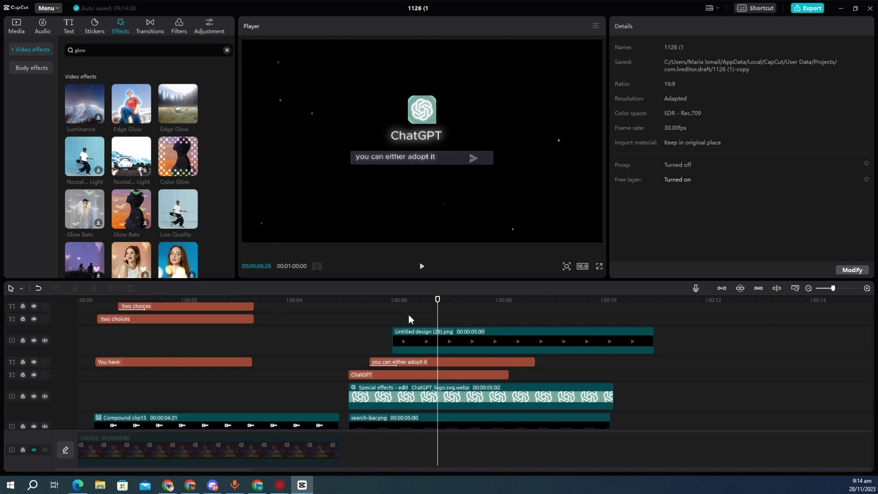
click(416, 341)
click(414, 340)
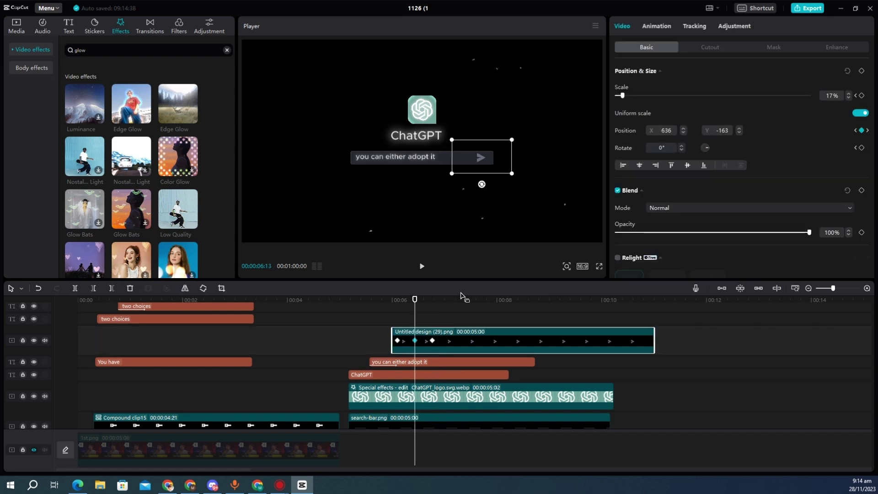
drag(421, 313, 437, 312)
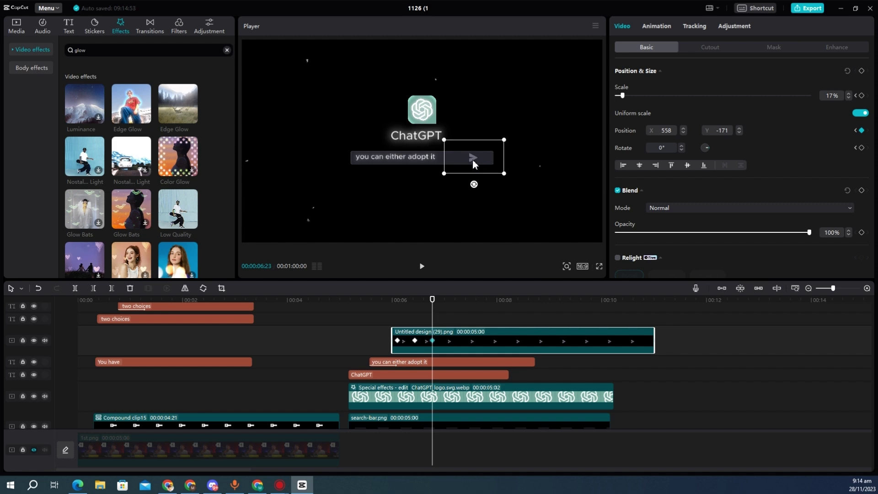
click(396, 324)
key(space)
key(space)
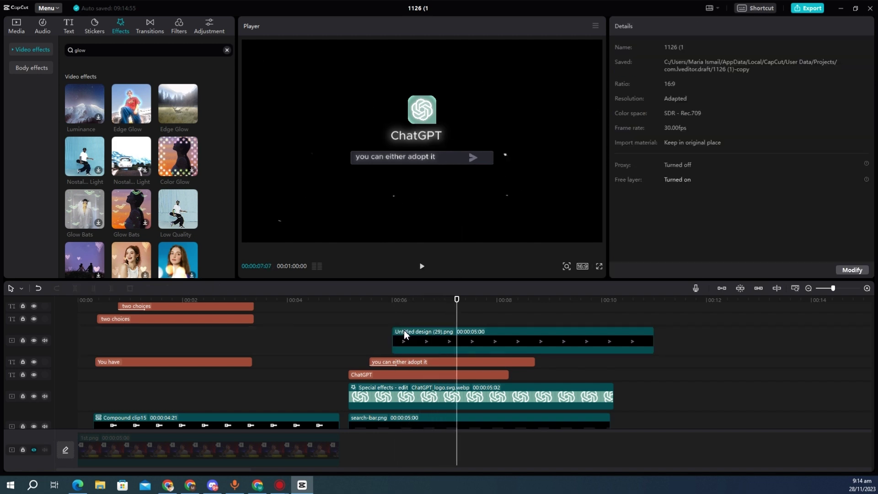
click(393, 316)
key(space)
click(401, 318)
Combine the ChatGPT scene clips into a compound clip and move it to start at about 00:00:03:14
drag(402, 326, 350, 336)
scroll(369, 346, down, 2)
drag(637, 379, 366, 309)
scroll(457, 359, up, 2)
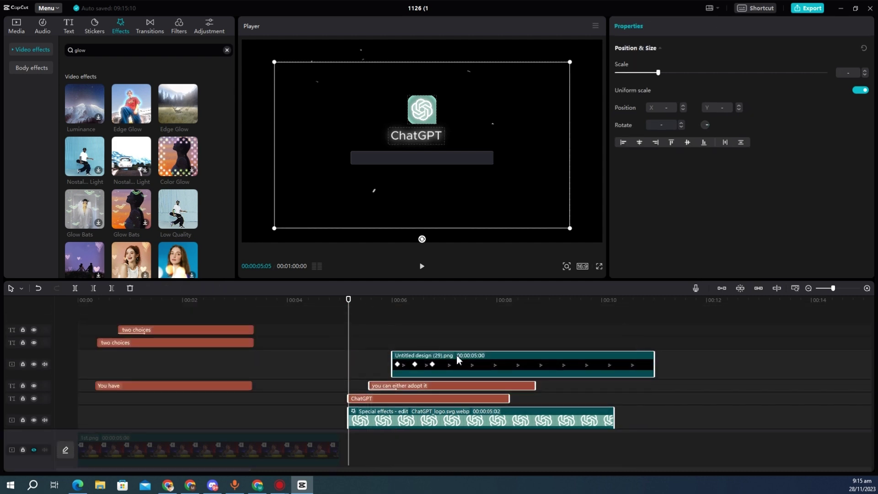
right_click(451, 358)
click(479, 415)
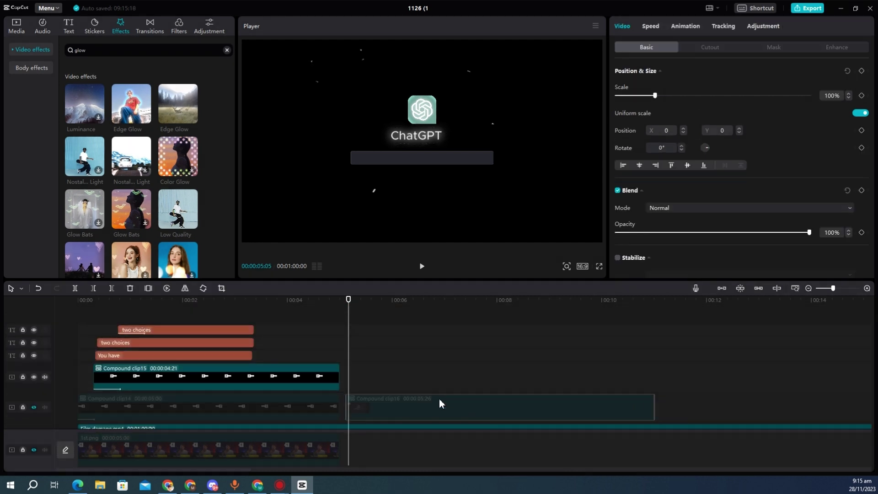
drag(376, 385, 290, 346)
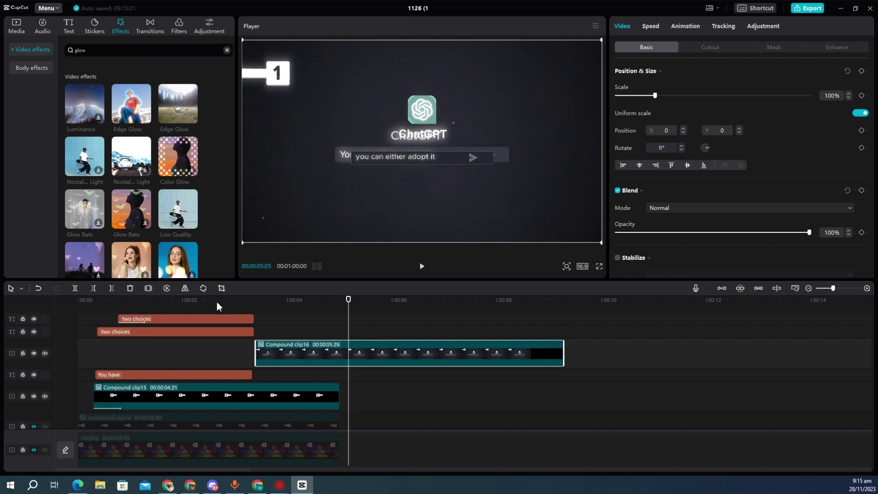
click(254, 305)
drag(284, 353, 288, 353)
drag(262, 306, 265, 313)
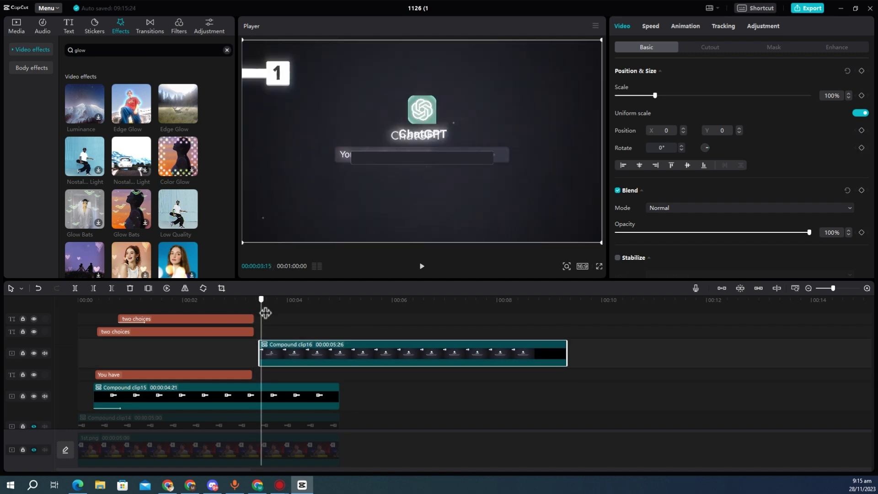
Break the ChatGPT compound clip apart and delete the 2nd.png reference clip from it
right_click(290, 350)
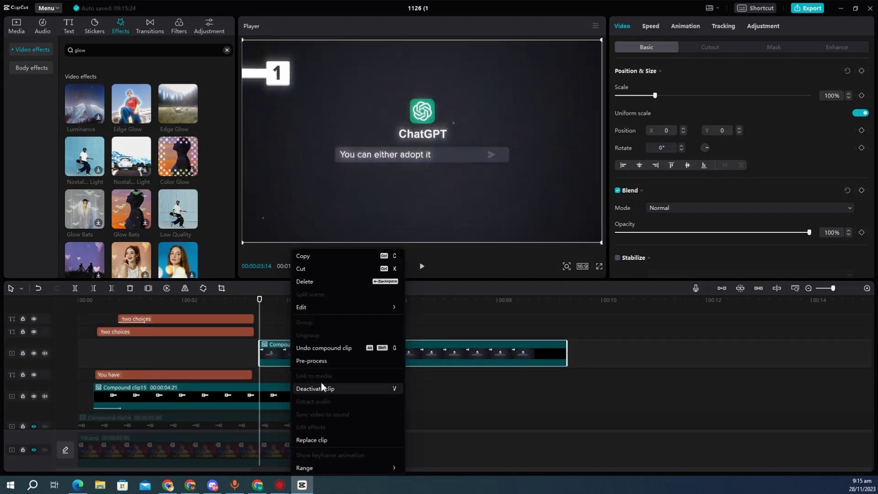
click(329, 348)
click(316, 388)
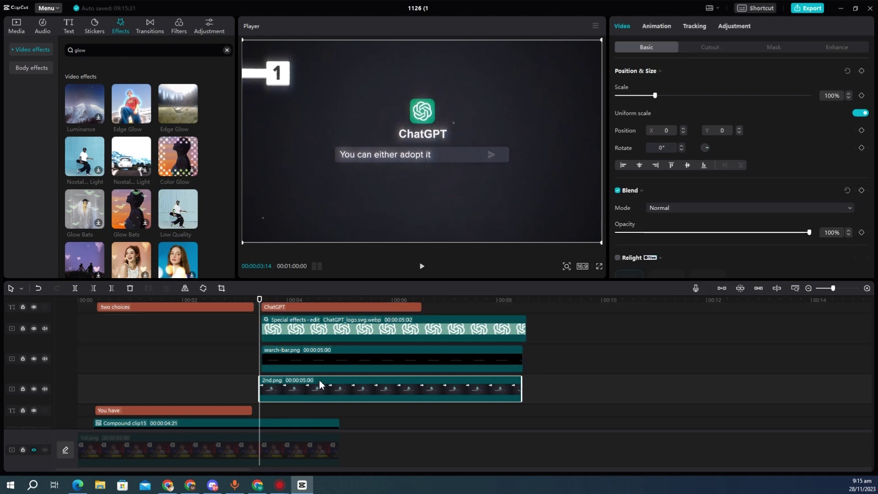
key(Delete)
Recombine the remaining logo, title, text, search bar and arrow clips into a compound clip
click(284, 301)
drag(538, 372, 359, 333)
right_click(359, 332)
click(385, 414)
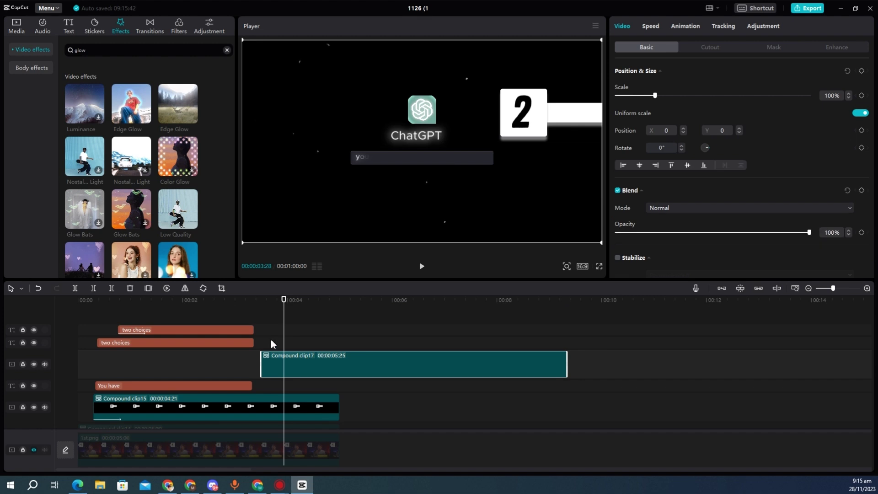
Move the ChatGPT compound clip's start to 00:00:03:11, give it an entrance animation and play it back
click(263, 341)
drag(263, 341, 254, 345)
scroll(257, 344, down, 2)
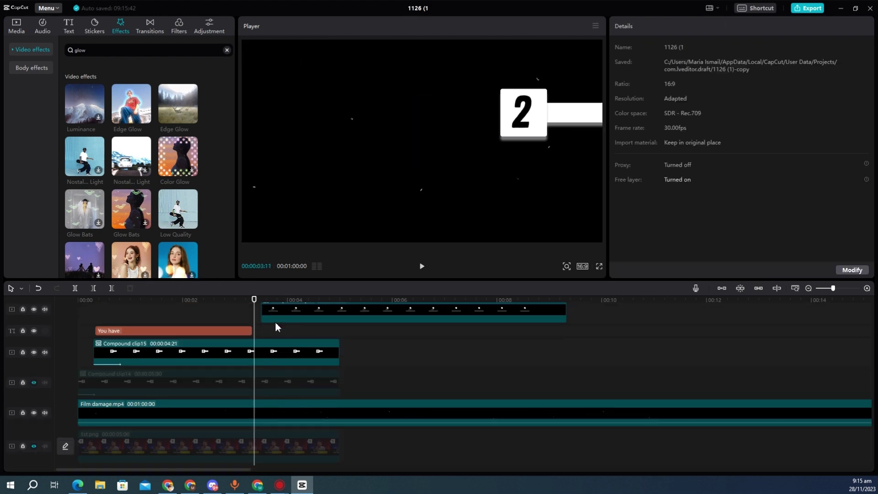
drag(278, 311, 269, 325)
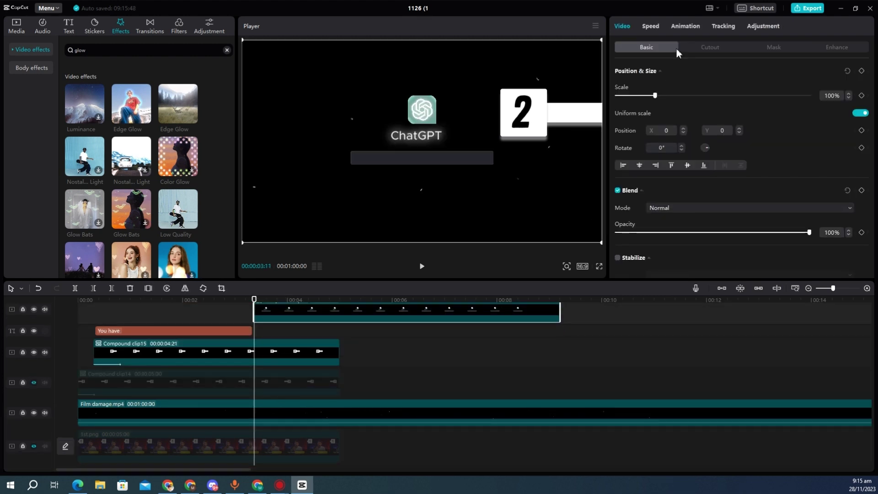
click(685, 26)
click(622, 28)
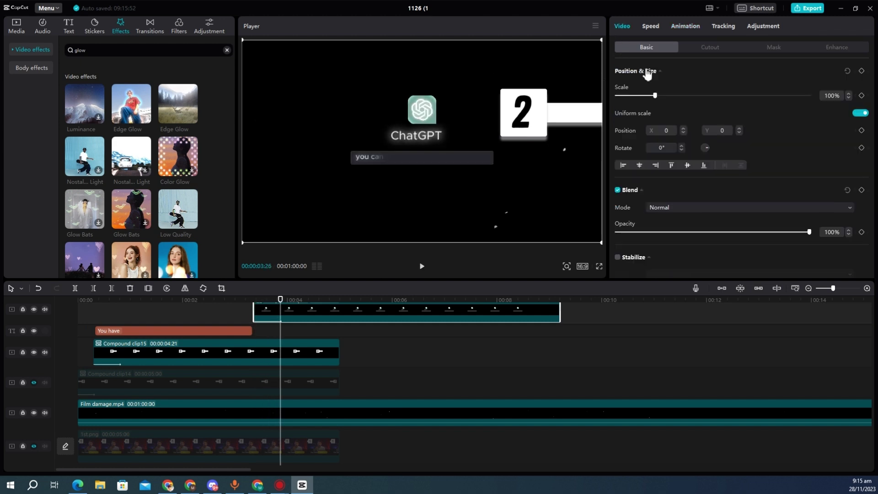
drag(257, 300, 253, 301)
key(space)
key(space)
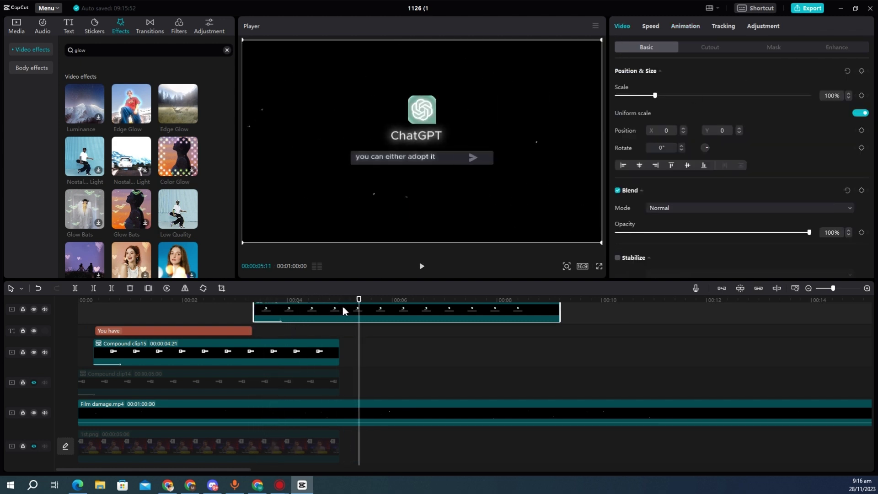
Move the ChatGPT compound clip onto the number 2 sign's track, starting at about 5.6 seconds
drag(354, 304, 257, 306)
click(114, 344)
scroll(87, 174, down, 5)
click(17, 26)
scroll(109, 162, down, 3)
scroll(312, 358, up, 2)
drag(311, 357, 430, 395)
scroll(134, 229, down, 2)
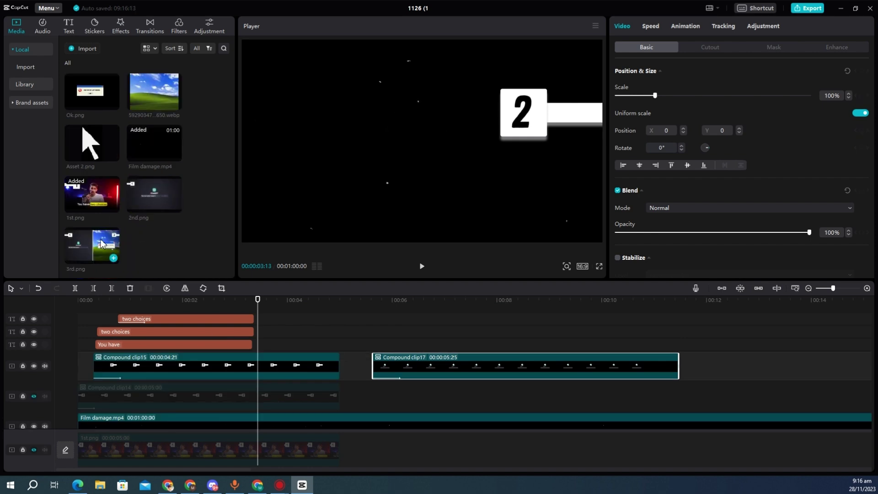
Place the 2nd.png reference beneath the sign clips from about 00:00:03:11 and unhide the number 1 sign's track
drag(146, 199, 270, 322)
scroll(277, 398, down, 2)
click(294, 373)
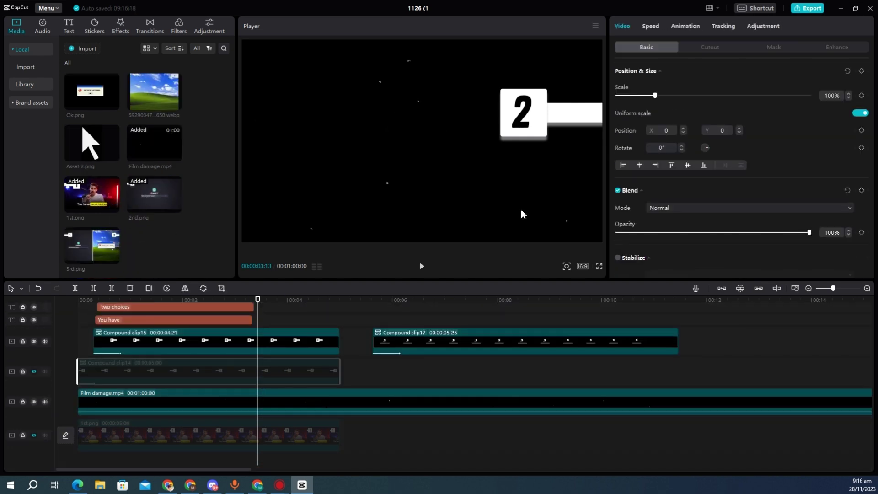
click(34, 371)
scroll(284, 364, up, 2)
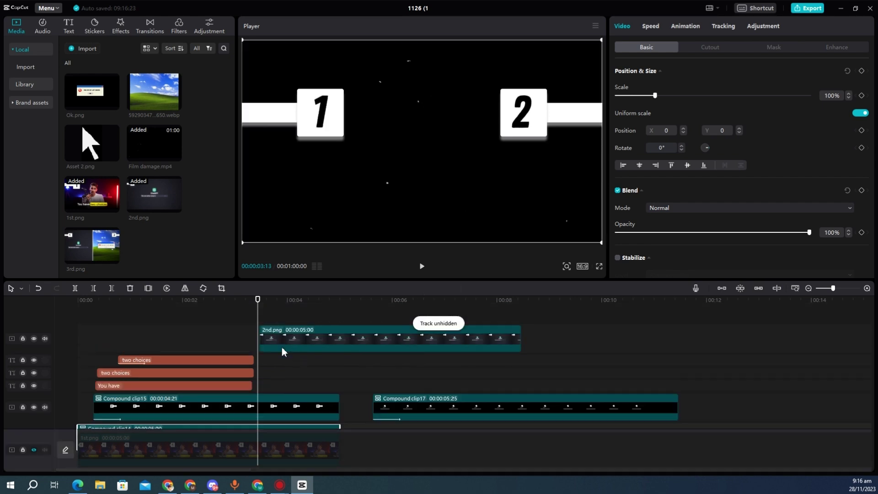
click(281, 345)
drag(278, 350, 275, 418)
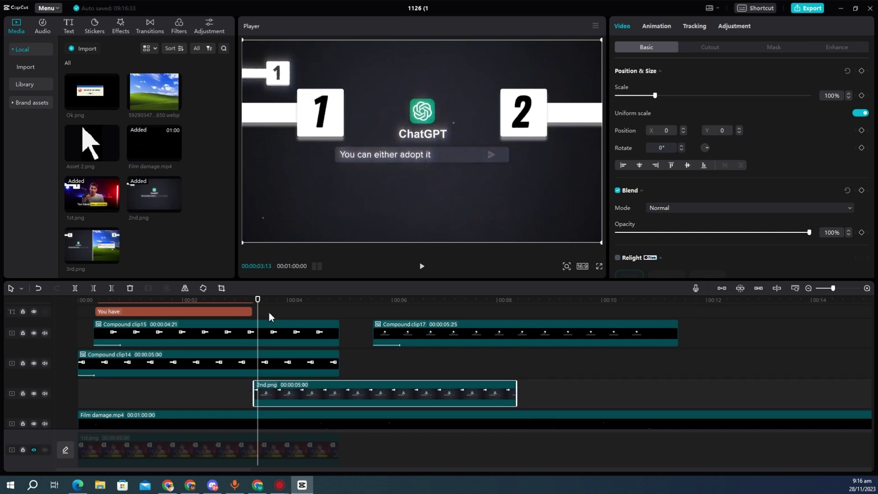
Keyframe the number 1 sign from 100% at 00:00:03:13 to 54% at X -950, Y 563 at 00:00:03:25, and preview it
click(269, 363)
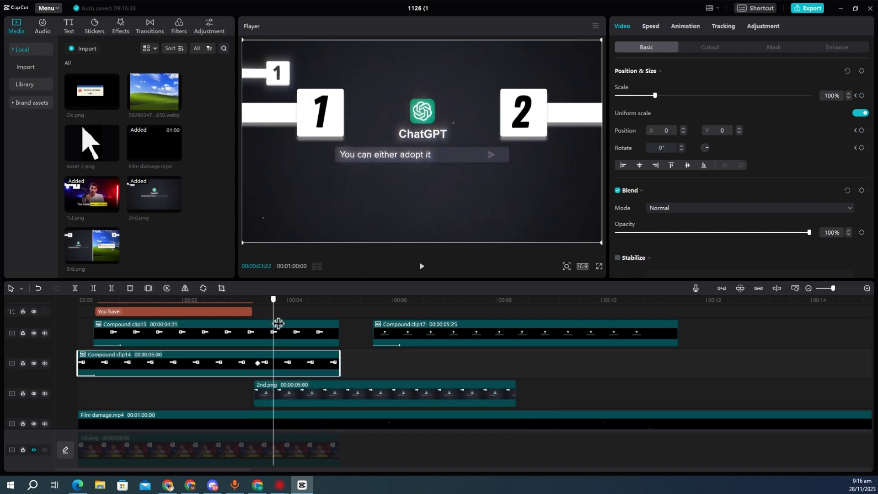
drag(601, 40, 480, 114)
drag(375, 132, 283, 80)
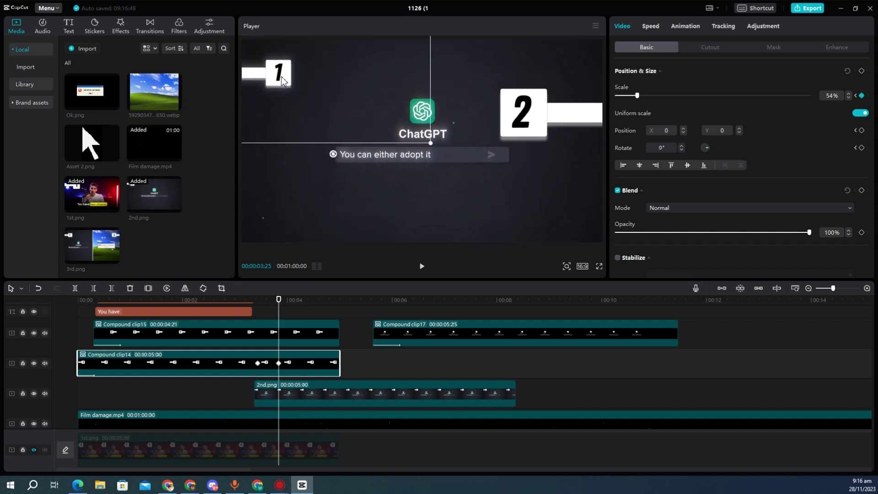
drag(283, 308, 258, 313)
key(space)
key(space)
click(283, 310)
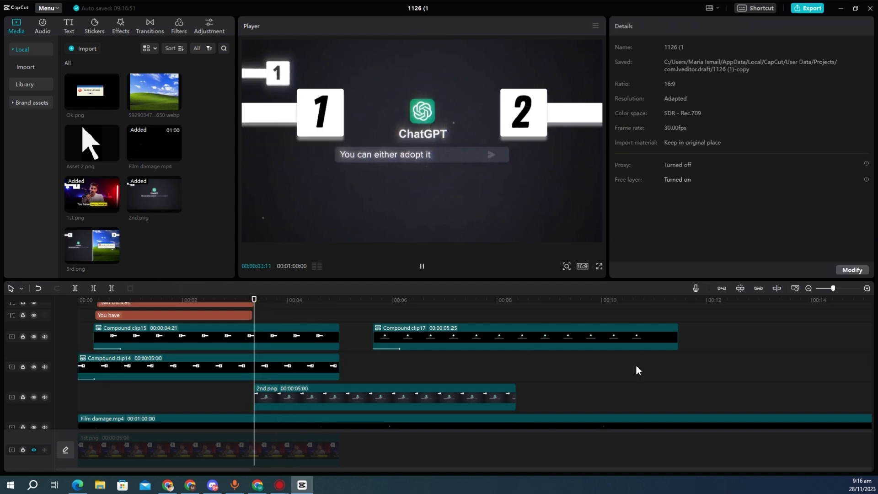
key(space)
Keyframe the number 2 sign from 100% at 00:00:03:13 to 55% at the frame's upper-right edge at 00:00:03:25
click(275, 366)
click(259, 367)
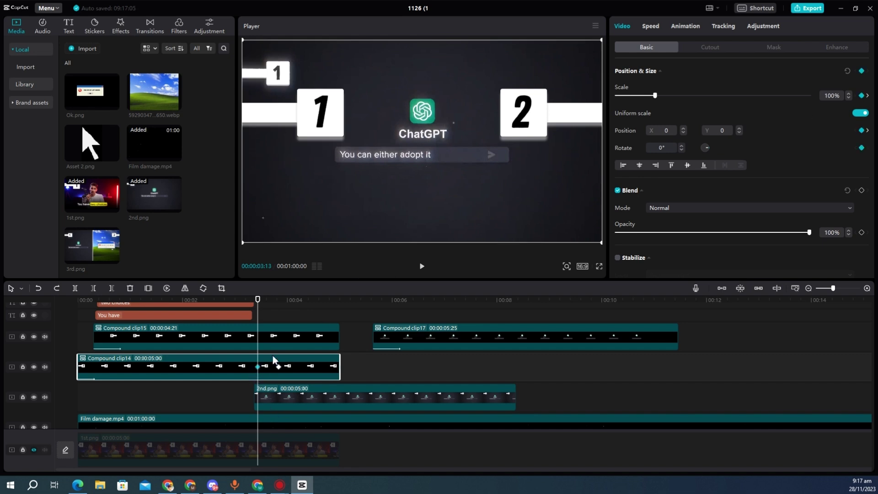
click(260, 340)
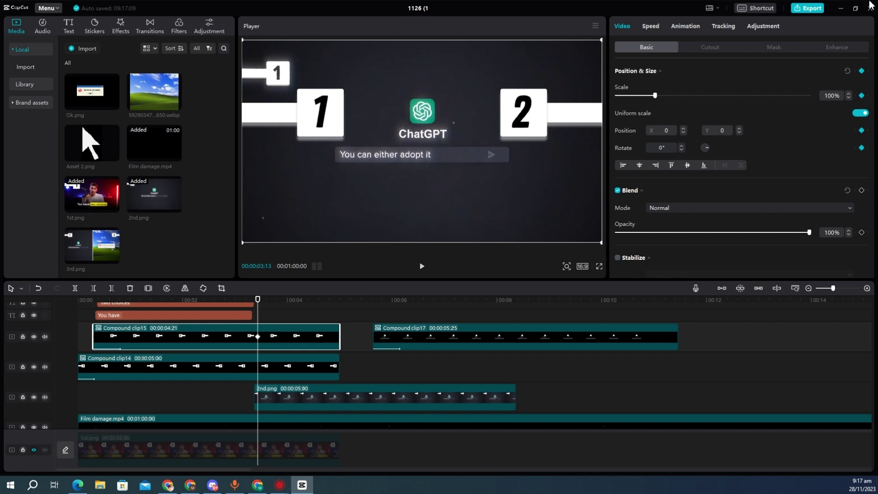
click(278, 366)
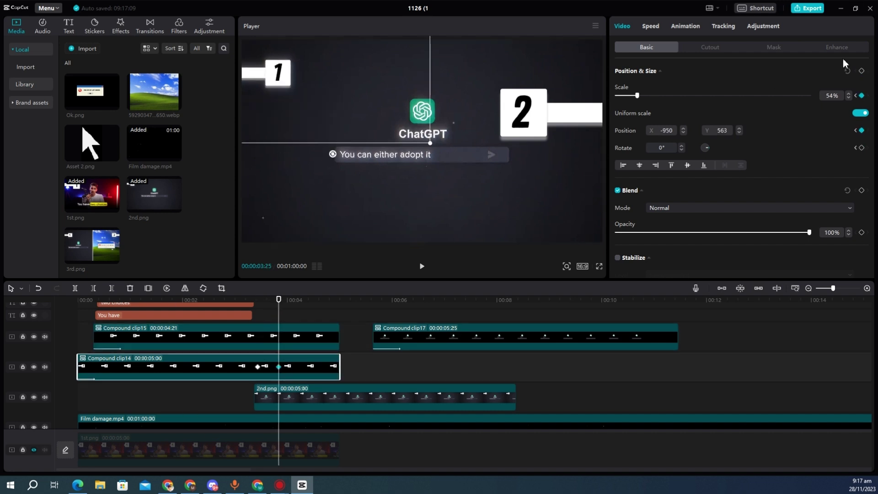
click(273, 338)
click(287, 368)
click(289, 339)
drag(243, 242, 375, 198)
drag(478, 125, 610, 78)
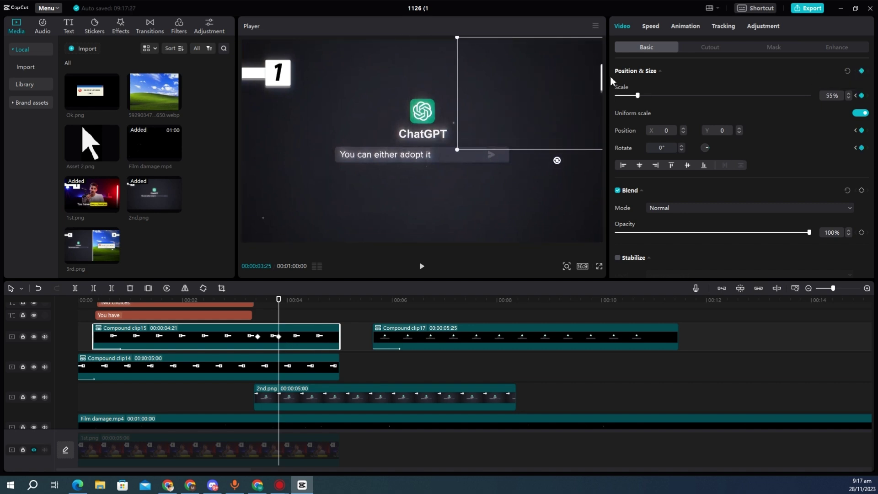
Move the ChatGPT compound clip to a track above both signs, starting at about 00:00:03:13
click(248, 301)
drag(400, 341, 284, 355)
scroll(296, 393, down, 3)
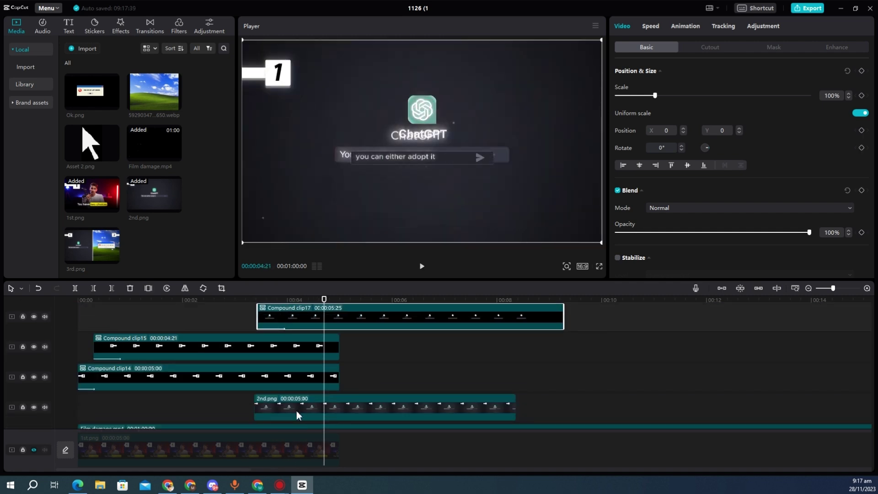
Hide the 2nd.png reference track and play back the sign and ChatGPT animation
click(300, 407)
click(34, 407)
click(210, 406)
key(space)
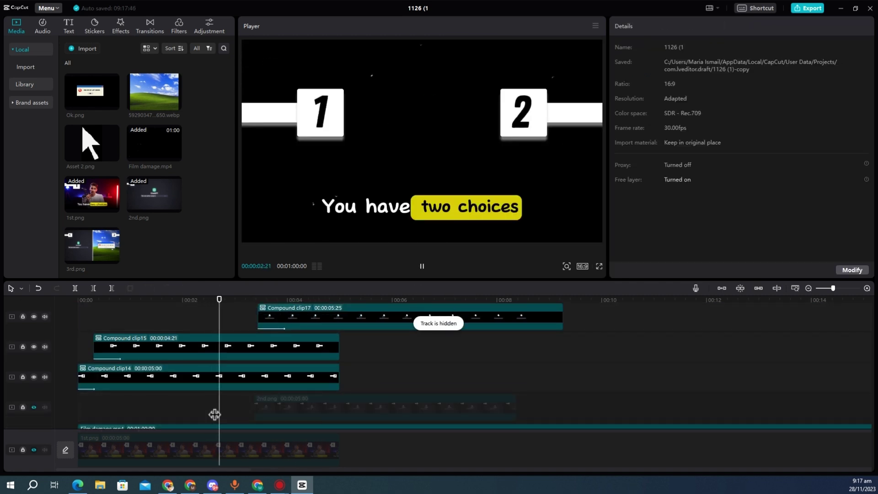
Duplicate the number 1 sign's compound clip directly after the original at 00:00:05:00 and open the copy's animation options
click(336, 376)
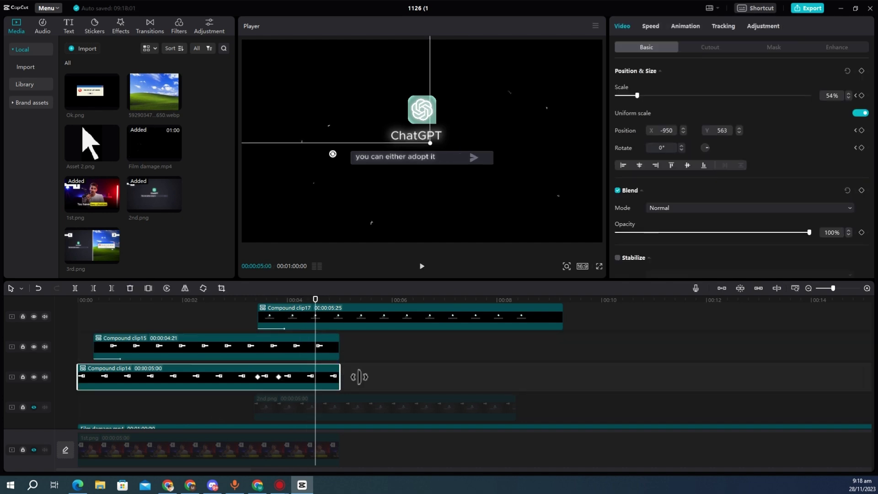
key(ctrl+c)
key(ctrl+v)
drag(340, 378, 361, 377)
click(351, 358)
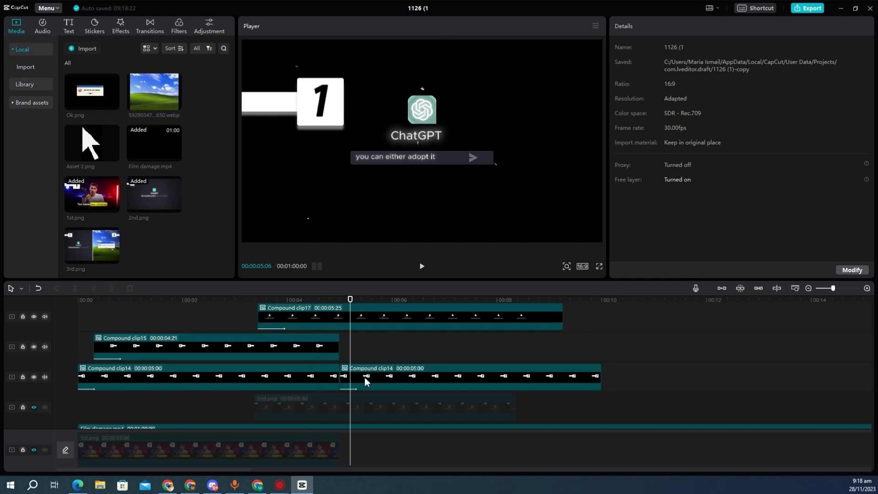
click(364, 377)
click(685, 26)
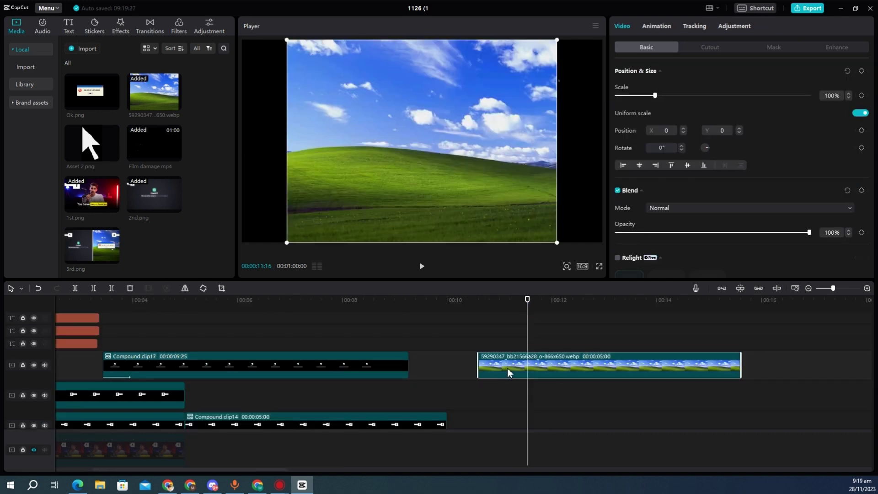
Align the wallpaper image at about 10 seconds above 3rd.png, turn off uniform scale, and set width 84% and X 1260
drag(508, 373, 510, 396)
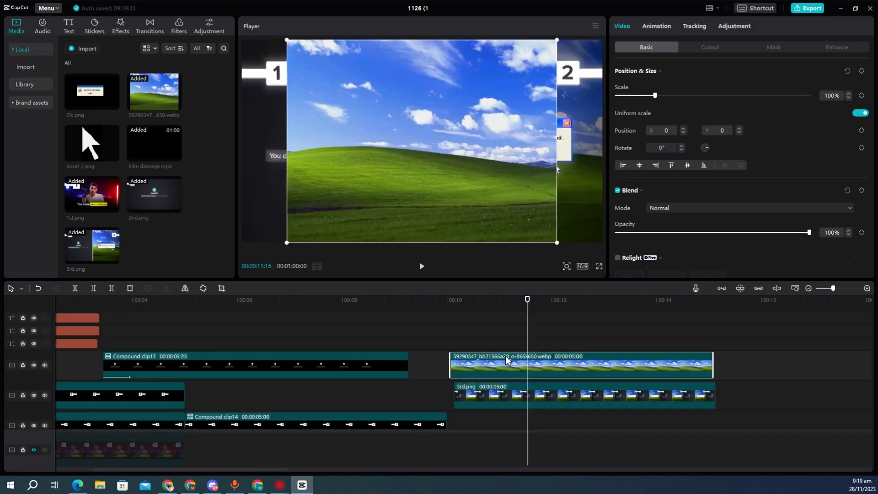
drag(283, 246, 332, 246)
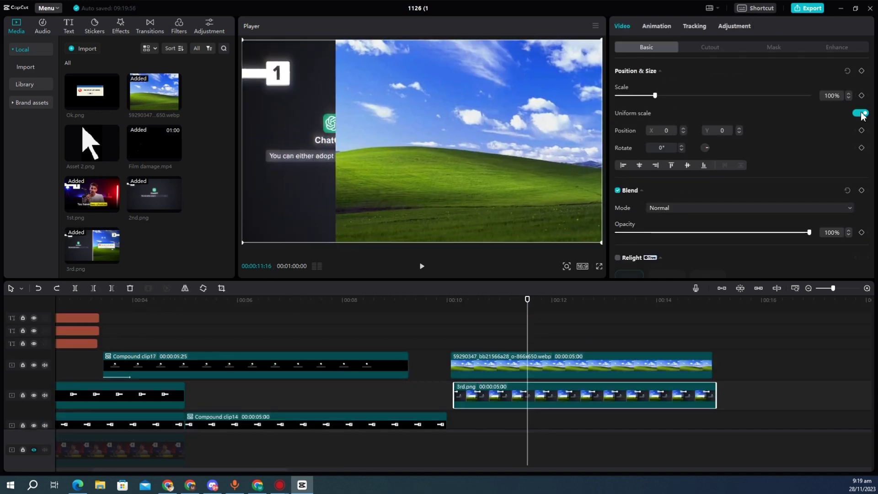
click(860, 113)
drag(655, 95, 653, 96)
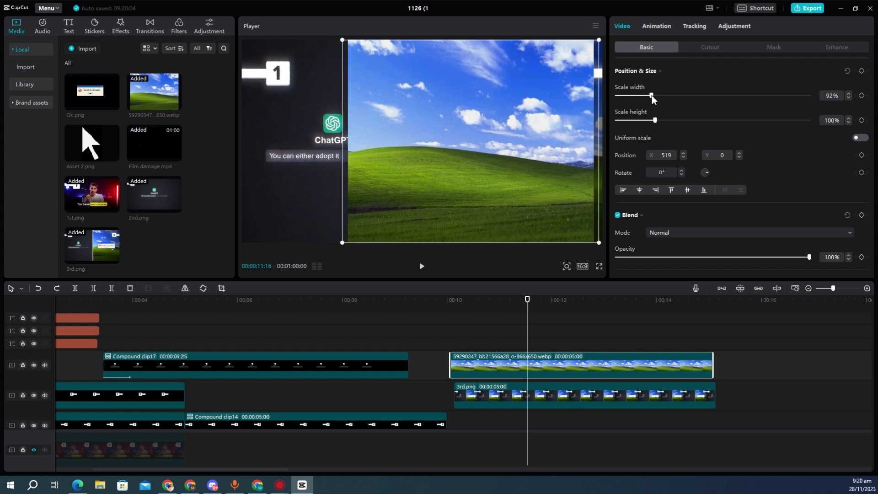
drag(653, 96, 648, 95)
drag(455, 132, 524, 133)
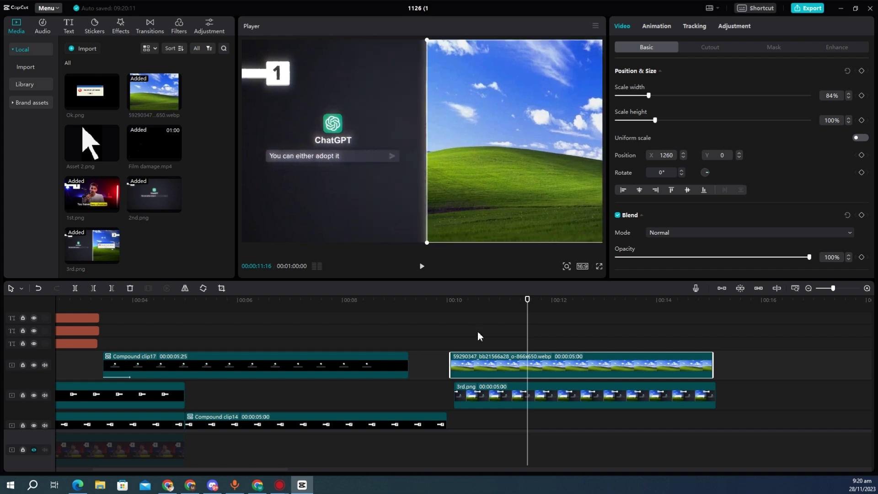
click(484, 351)
Try the Edge Glow effect over the ChatGPT compound clip with Glow lowered to 3, and delete the effect
click(142, 326)
mouse_move(141, 326)
mouse_down()
mouse_move(137, 336)
mouse_move(146, 340)
mouse_up()
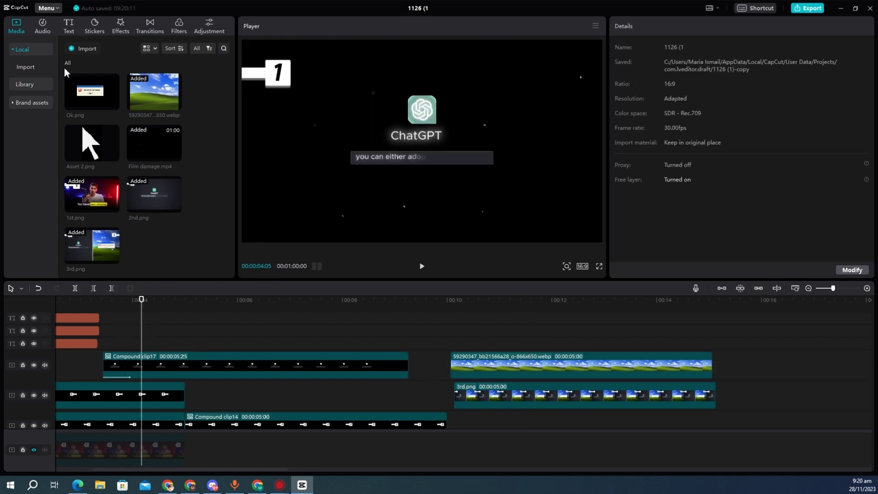
click(118, 30)
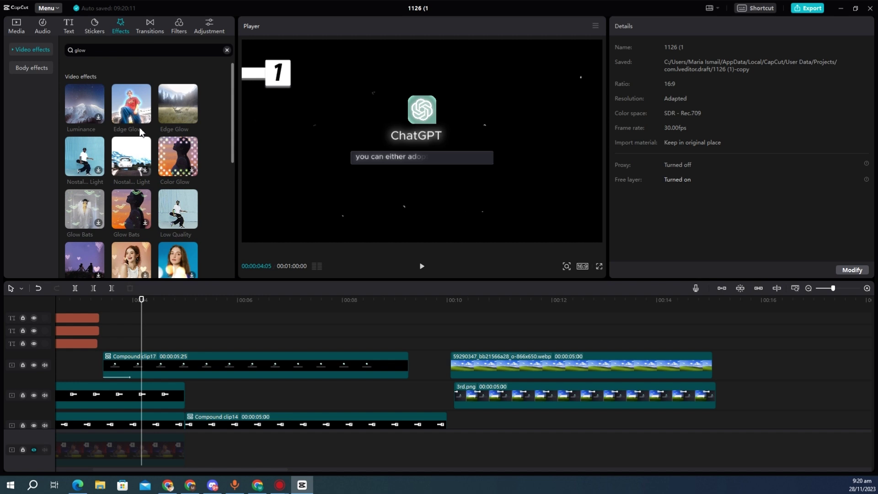
drag(131, 103, 112, 347)
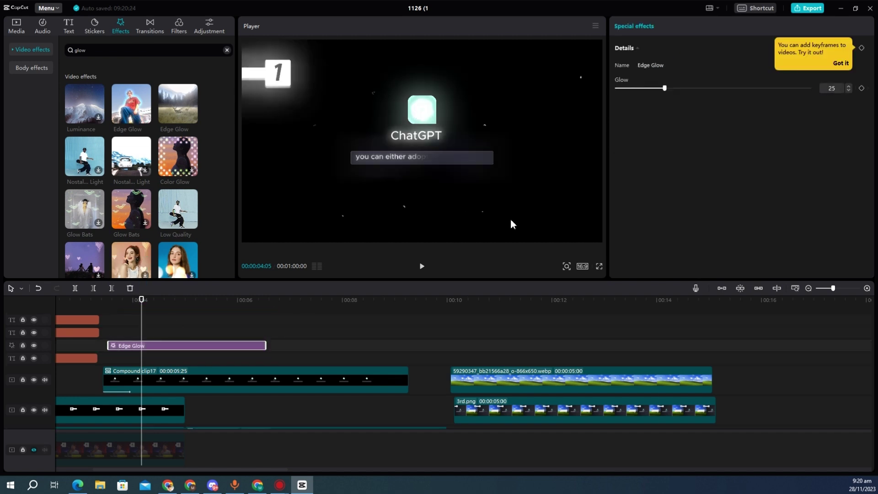
drag(642, 88, 616, 88)
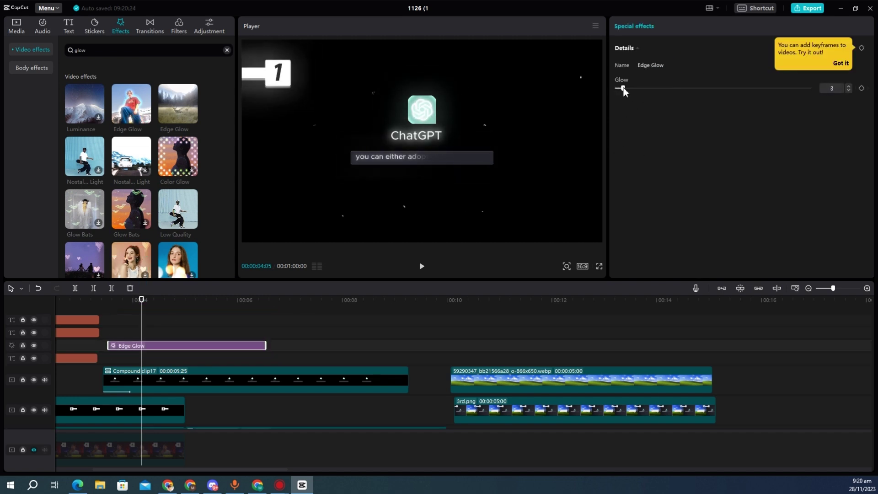
key(Delete)
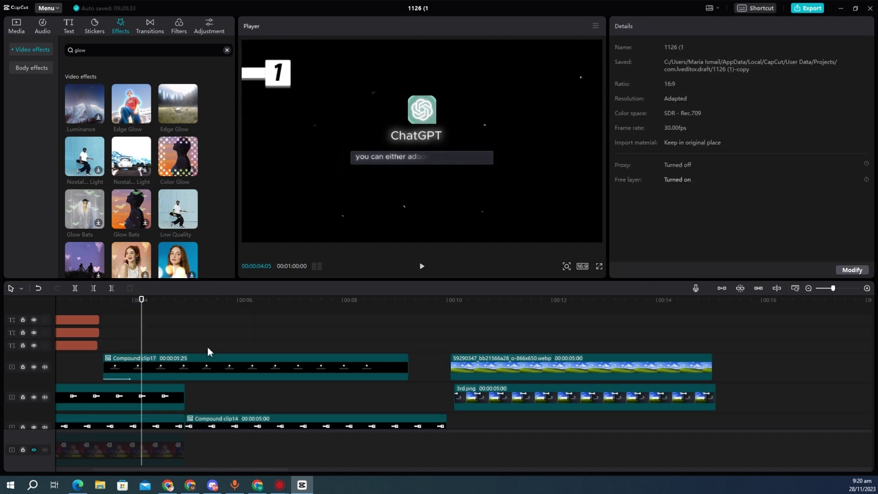
Add the Ok.png error window above the wallpaper at about 10 seconds, scaled to 62% at X 1155, Y 0
click(475, 347)
click(500, 365)
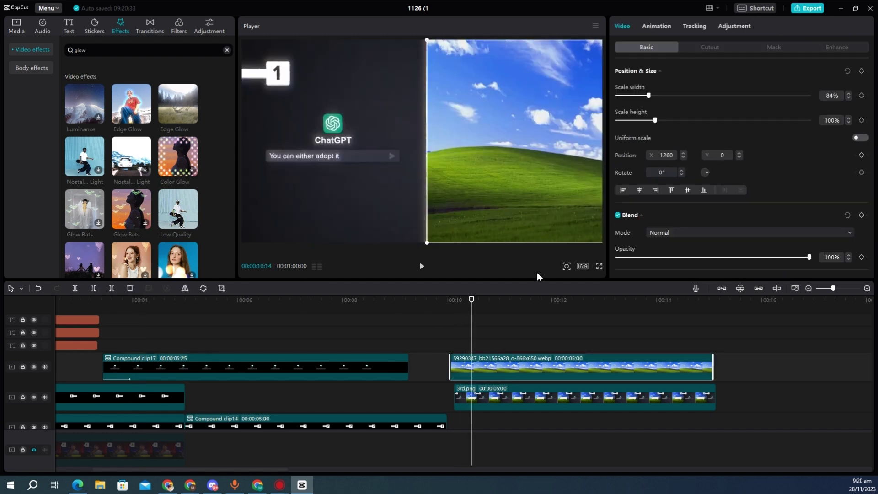
scroll(132, 137, down, 1)
click(23, 26)
drag(95, 96, 433, 328)
drag(242, 242, 353, 205)
drag(399, 141, 510, 146)
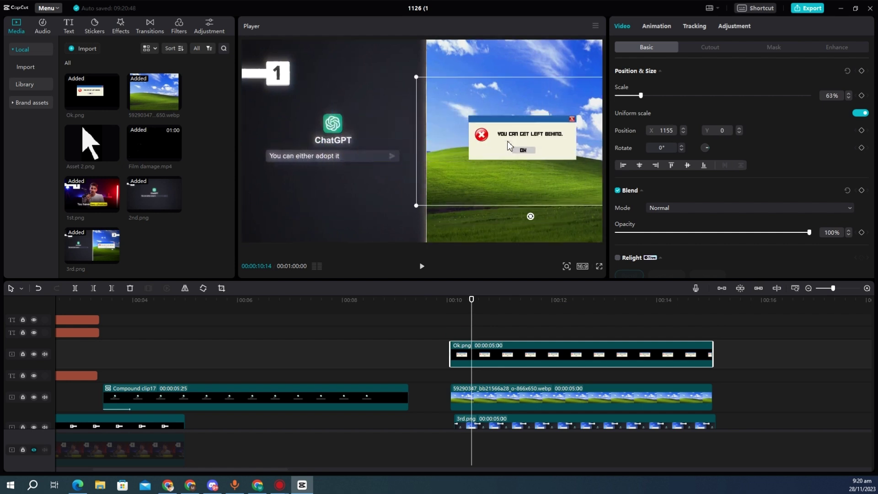
drag(417, 206, 420, 205)
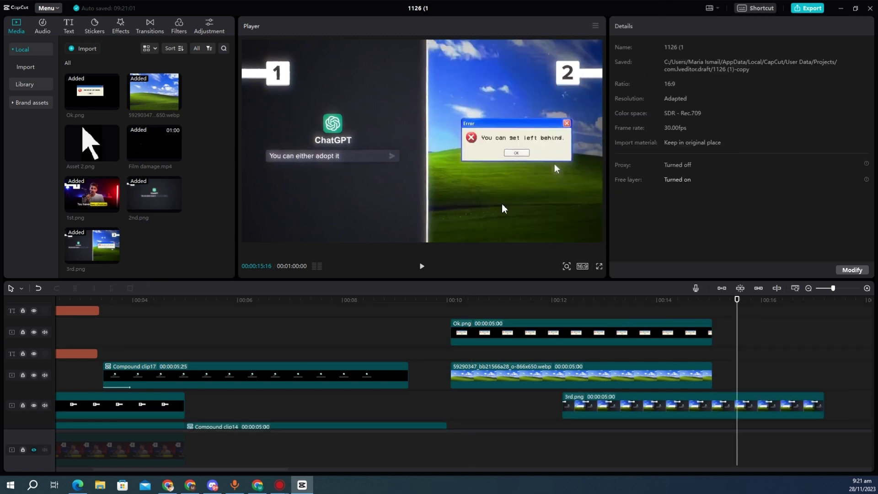
Add the Asset 2.png cursor image on a track above the error window, starting at about 11.2 seconds
scroll(600, 357, up, 3)
scroll(657, 316, down, 4)
scroll(651, 335, up, 2)
click(554, 343)
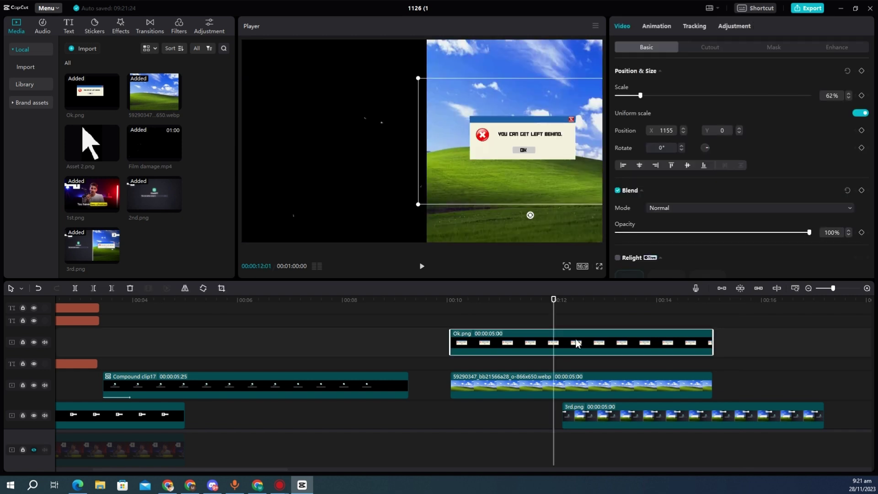
drag(66, 169, 455, 356)
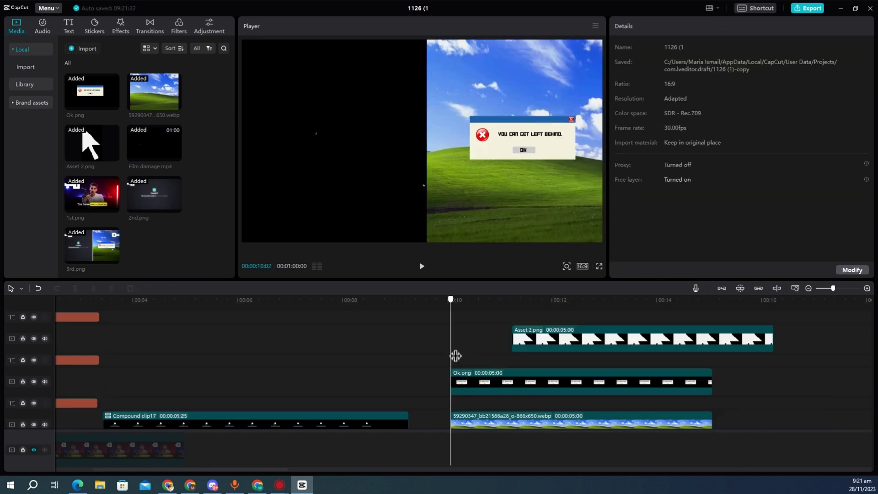
Place the THESE 7 AI Tools reference video after the wallpaper at about 16 seconds and play its error-window scene
scroll(83, 160, up, 3)
scroll(90, 140, up, 3)
drag(91, 176, 708, 383)
key(space)
key(space)
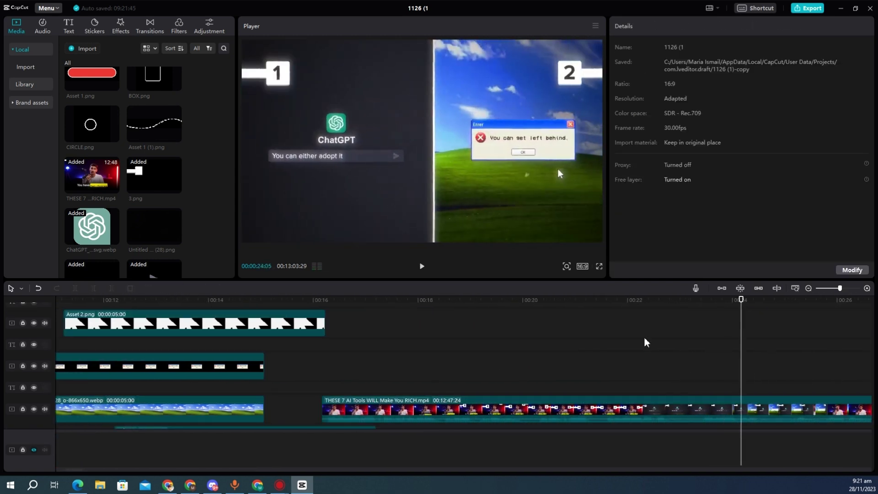
Scale the cursor image to 8%, place it at X 1481, Y -410 below the error window, and keyframe it
drag(740, 341, 217, 320)
click(380, 168)
drag(479, 40, 555, 181)
click(860, 72)
Keyframe the cursor beside the error window's OK button at 00:00:12:01 and preview its movement
drag(217, 302, 243, 305)
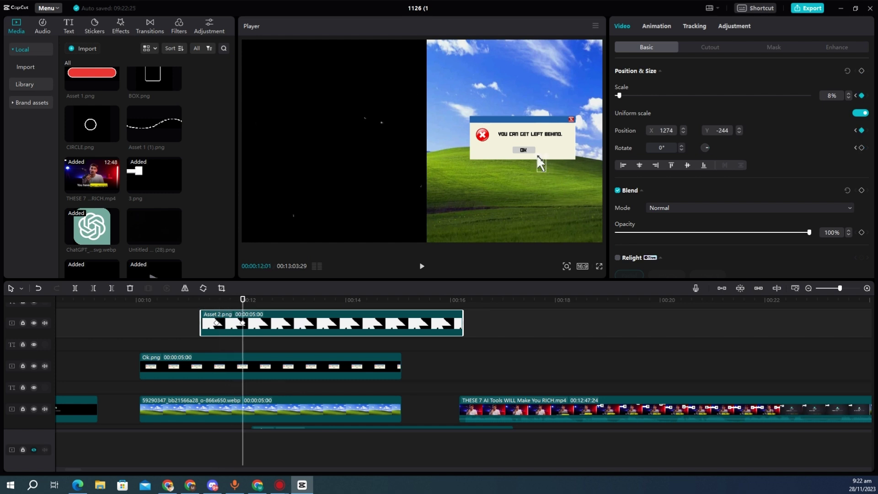
drag(539, 164, 537, 161)
click(203, 300)
key(space)
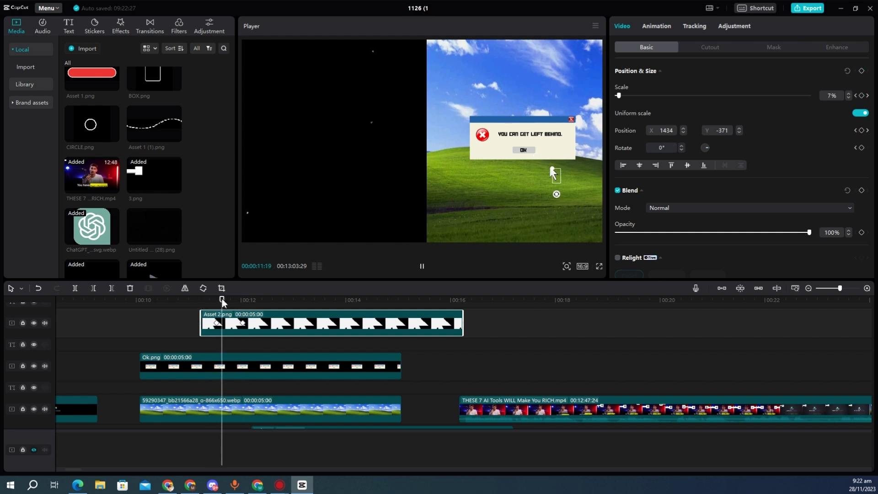
key(space)
key(space)
click(210, 305)
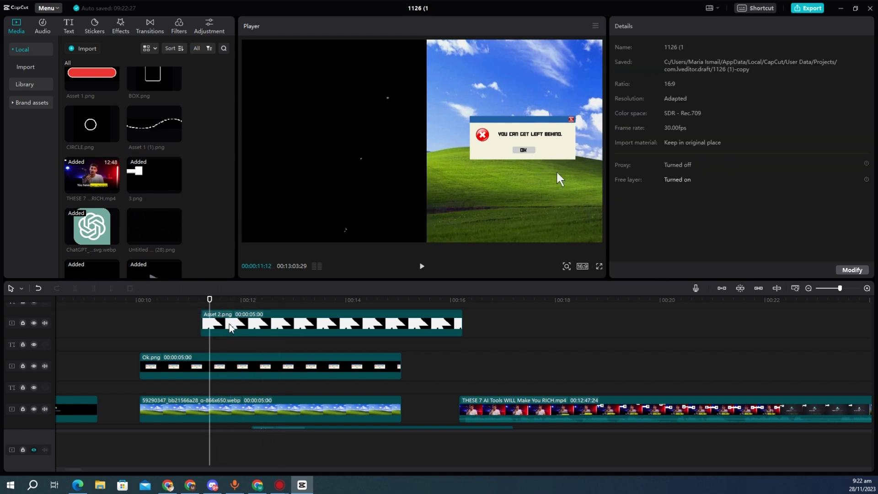
Show the cursor clip's keyframe graphs and adjust the X position curve between its two keyframes
click(266, 323)
right_click(268, 326)
click(298, 455)
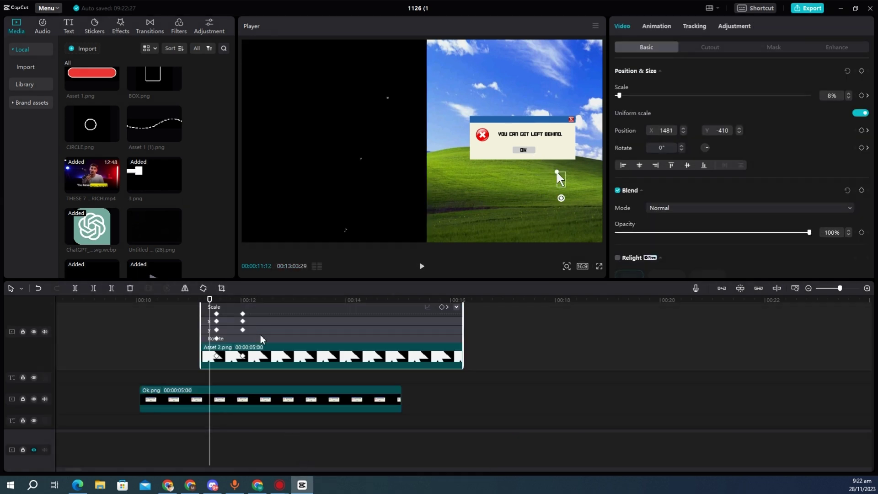
click(249, 346)
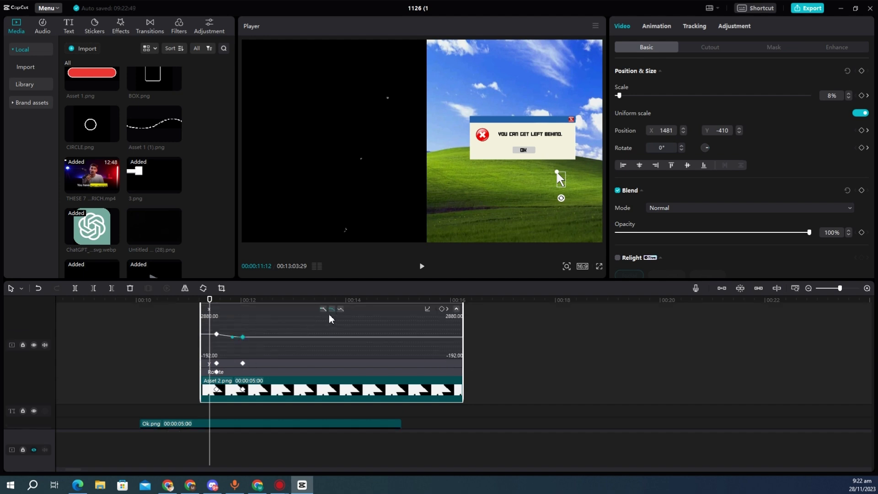
click(428, 309)
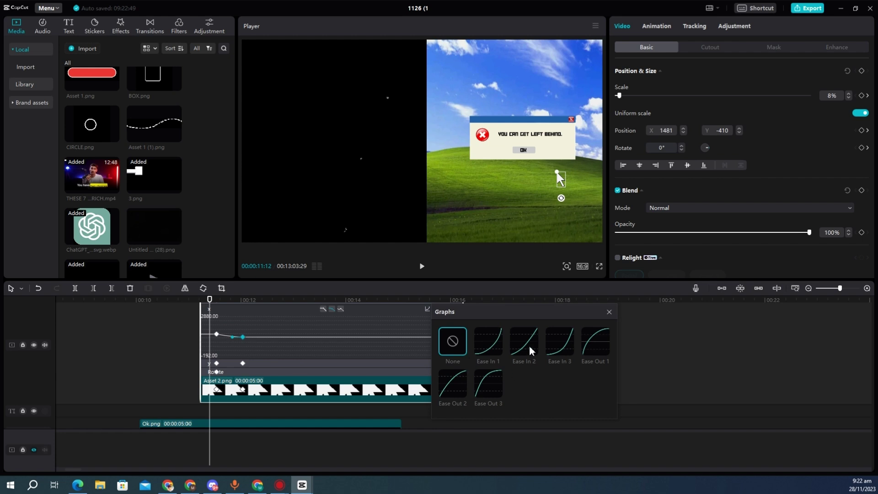
click(608, 312)
drag(233, 338, 249, 326)
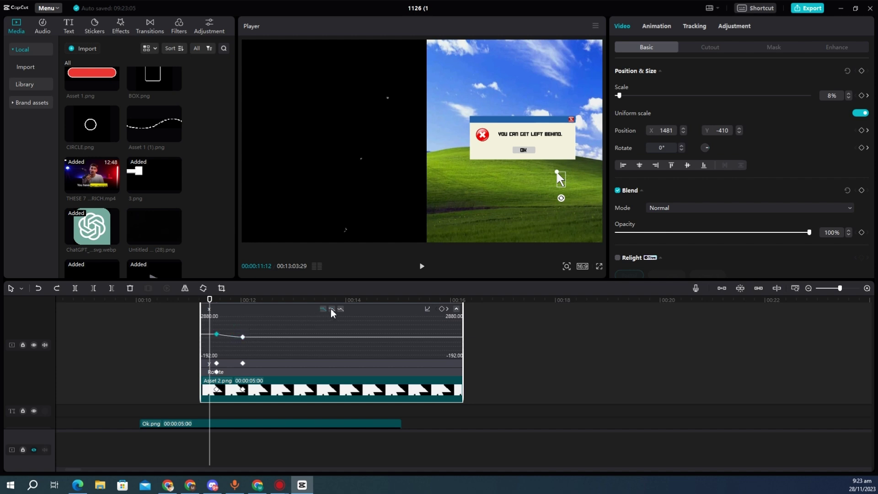
Smooth the cursor's Y position curve between its two keyframes and collapse the keyframe graphs
click(254, 366)
click(456, 358)
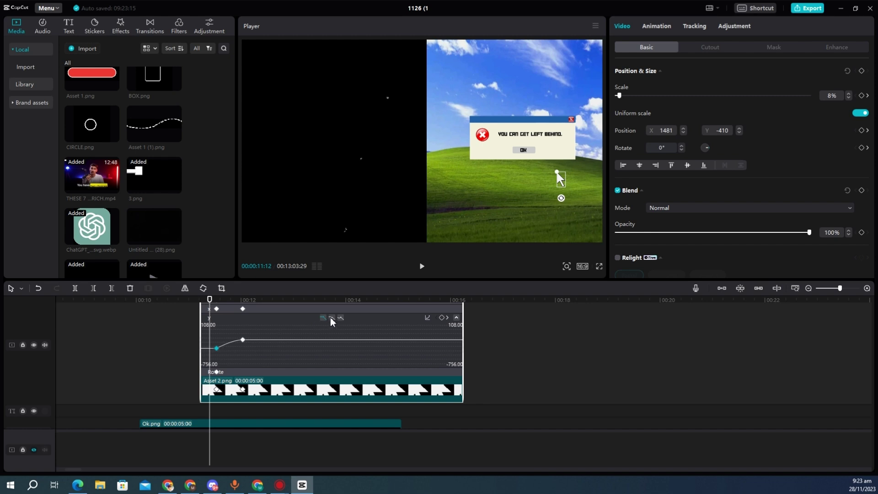
click(456, 338)
click(243, 344)
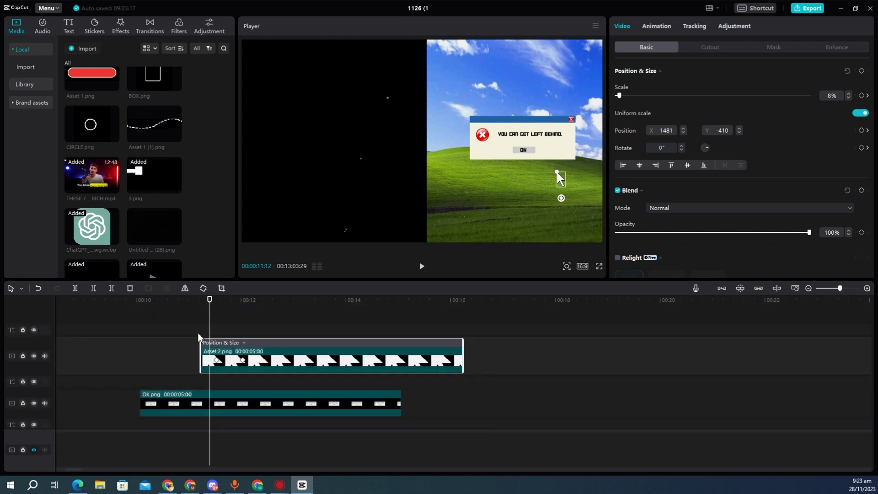
Apply the Zoom In entrance animation with a 0.5 s duration to the error window clip
click(153, 350)
drag(156, 355, 145, 364)
click(164, 360)
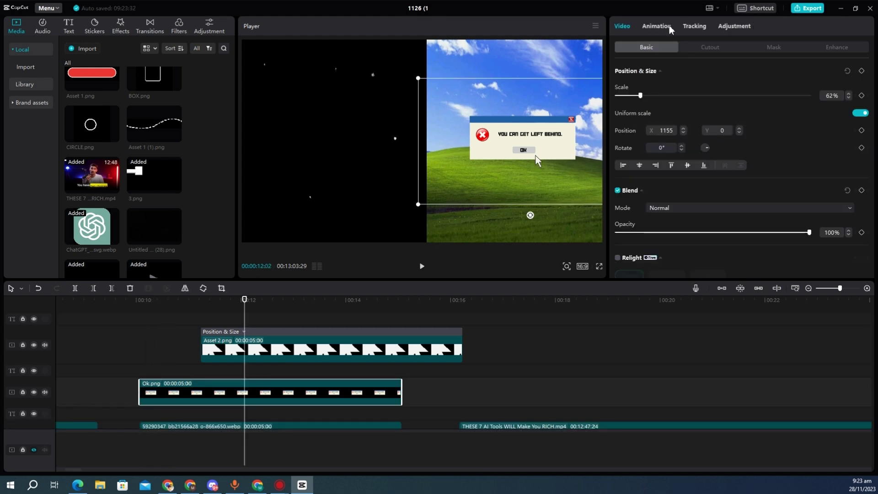
click(661, 28)
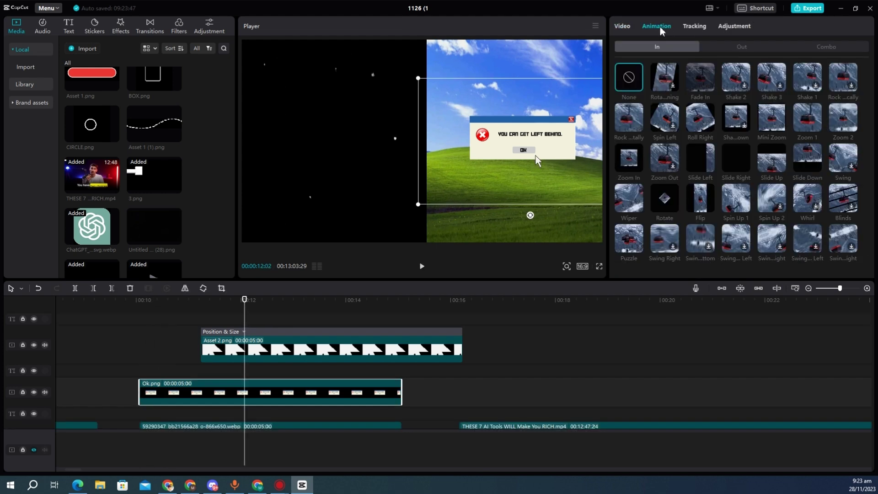
click(627, 162)
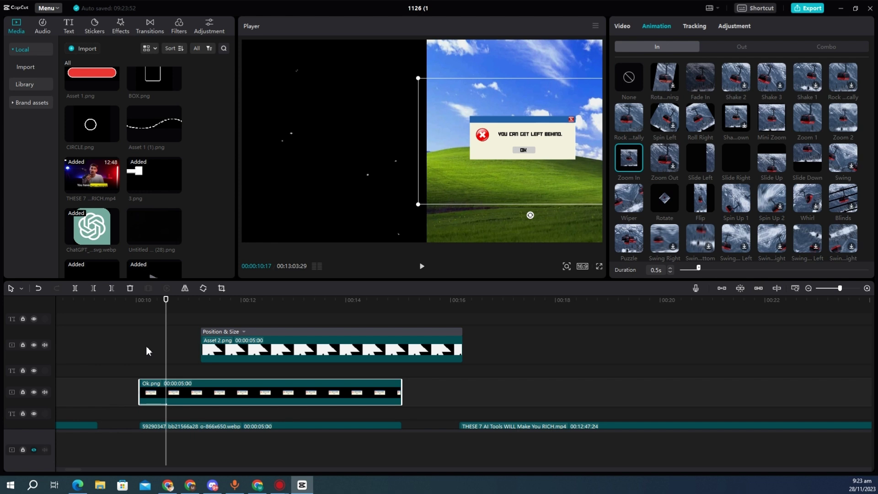
Preview the error window's entrance and move the cursor clip earlier to start just after that animation ends
click(140, 359)
scroll(141, 359, down, 2)
key(space)
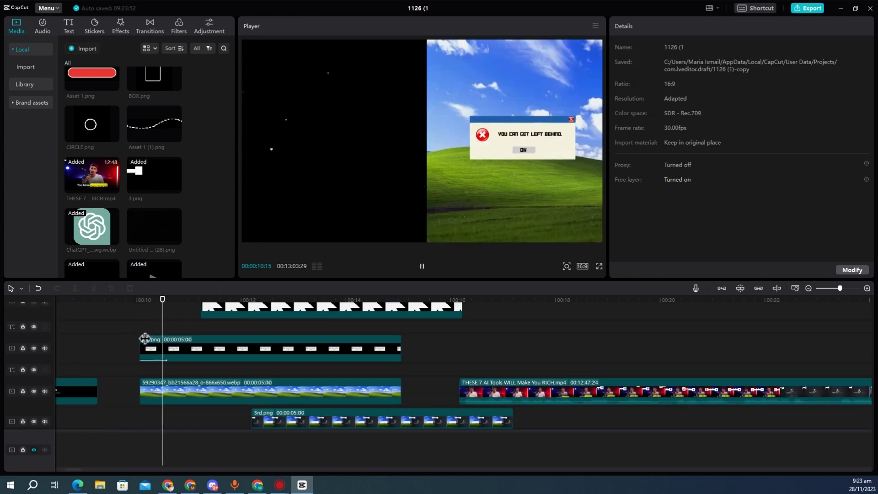
key(space)
scroll(227, 348, up, 1)
drag(218, 326, 189, 330)
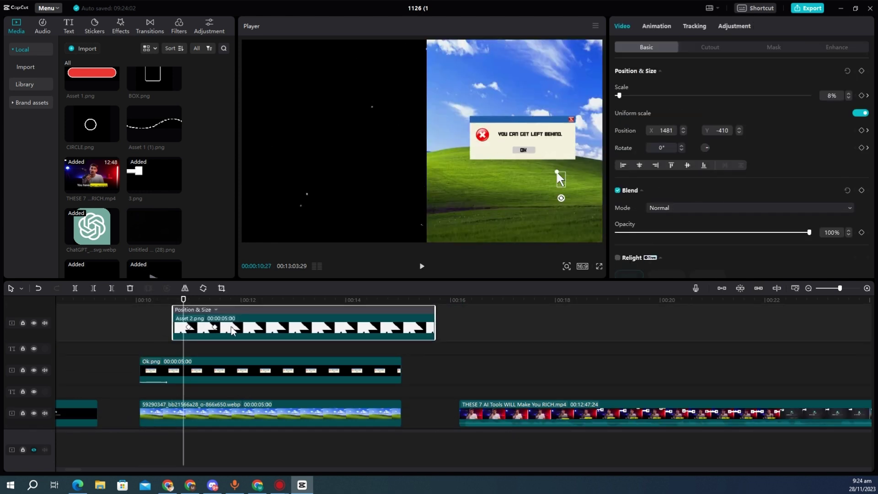
Combine the error window clip and the wallpaper clip into one compound clip
scroll(232, 329, down, 1)
drag(416, 374, 319, 325)
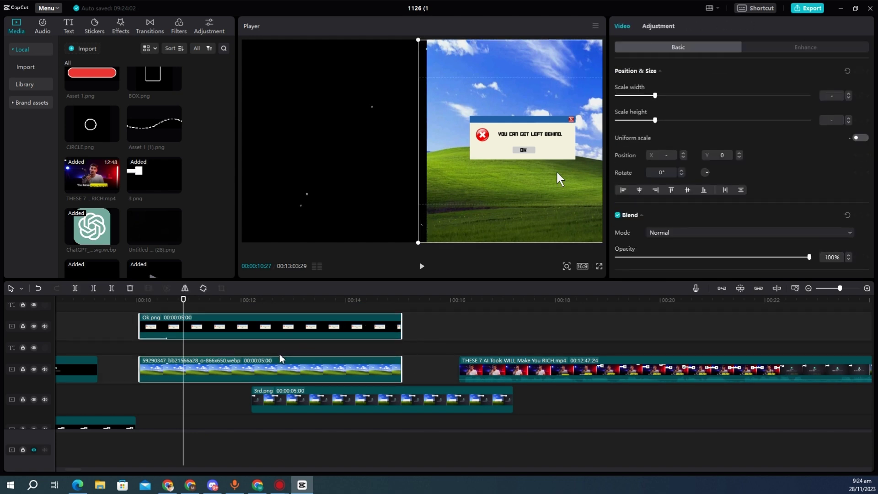
right_click(281, 357)
click(304, 348)
Move the wallpaper compound clip and the cursor clip back to about 5 seconds, above the ChatGPT clip
scroll(224, 319, up, 1)
scroll(228, 343, up, 1)
click(208, 316)
drag(220, 345, 213, 379)
drag(149, 347, 185, 407)
drag(186, 407, 405, 381)
scroll(333, 369, down, 1)
click(289, 355)
drag(290, 355, 331, 365)
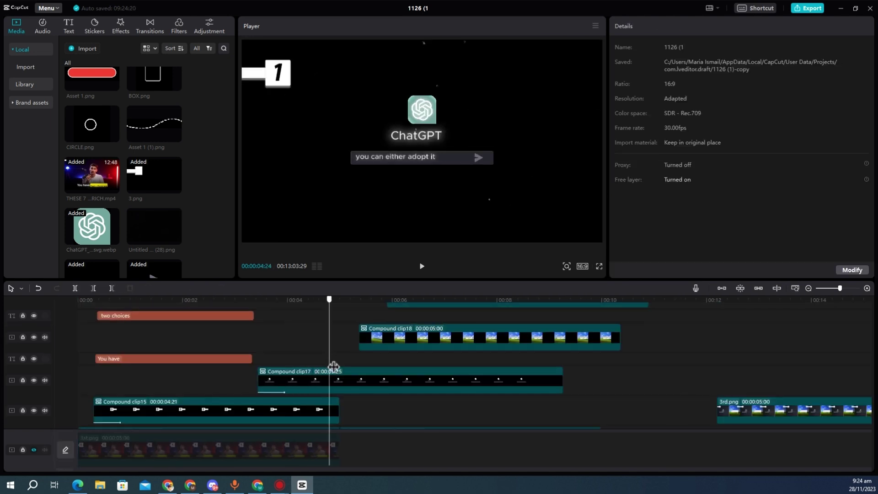
Keyframe the ChatGPT clip at 00:00:04:23 and at X -1070 at 00:00:05:07, and start the wallpaper clip at about 00:00:05:00
click(328, 374)
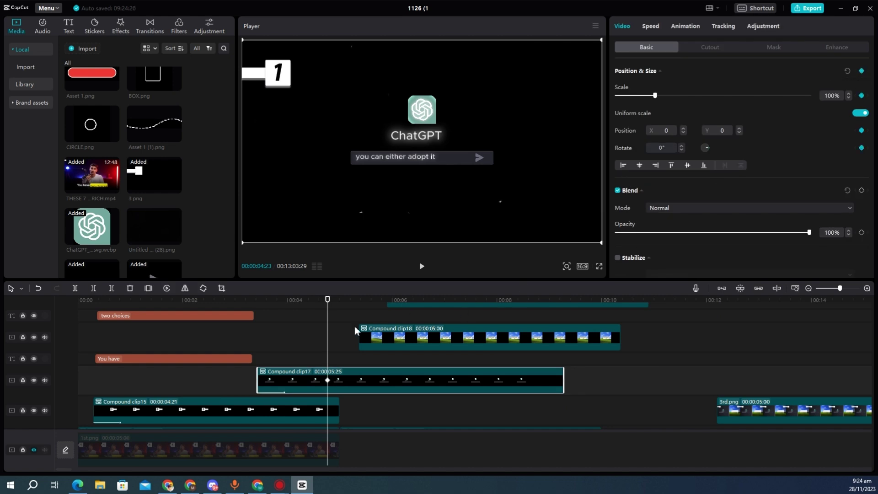
click(352, 343)
drag(458, 171, 415, 170)
drag(379, 340, 362, 341)
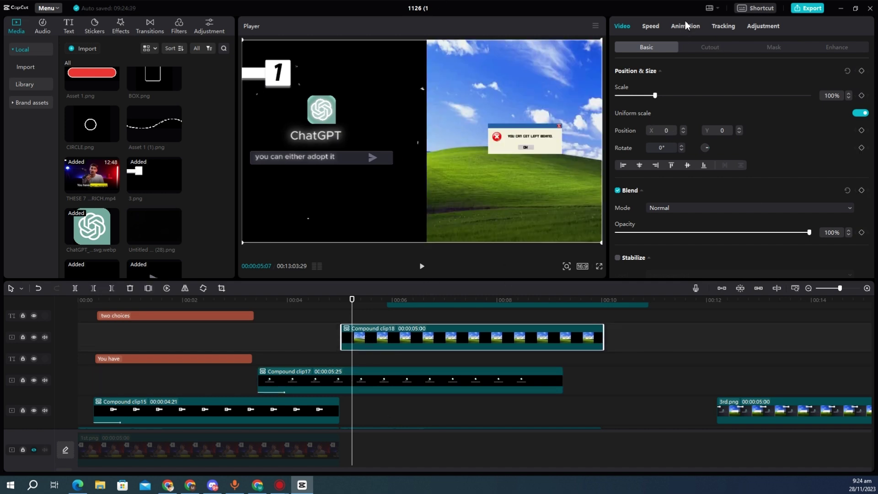
Give the wallpaper compound clip a short entrance animation and adjust its start against the ChatGPT clip's slide
click(686, 26)
drag(425, 333, 302, 343)
drag(304, 340, 373, 343)
click(333, 382)
click(330, 355)
click(323, 346)
key(space)
click(347, 338)
click(685, 26)
Preview the slide transition and align the wallpaper clip to start at 00:00:05:00, with the cursor clip following shortly after
click(330, 339)
drag(330, 341, 317, 302)
click(312, 303)
click(422, 267)
click(425, 271)
click(282, 300)
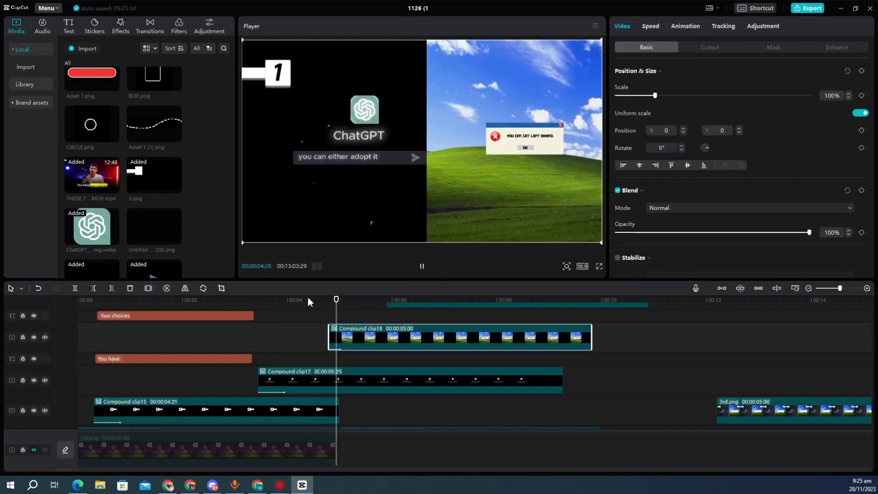
key(space)
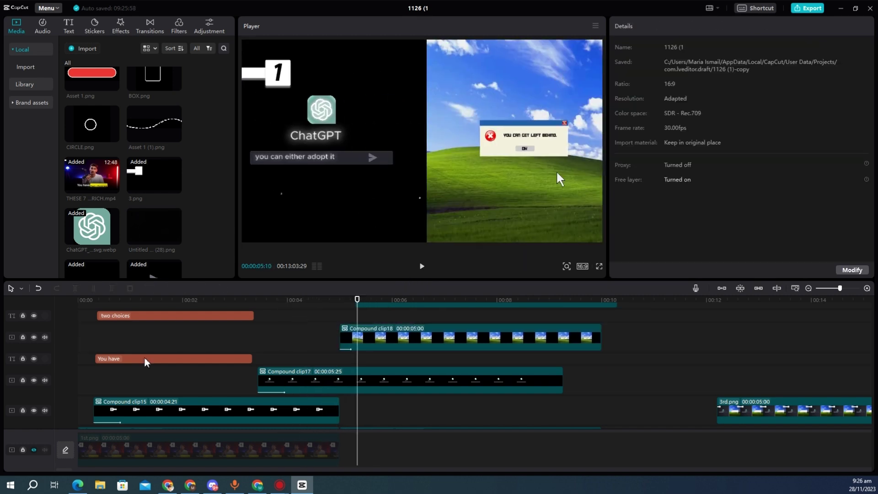
Combine the "two choices" and "You have" captions with their yellow box into one compound clip and play it back
scroll(144, 363, up, 2)
click(155, 318)
ctrl+click(163, 371)
ctrl+click(177, 414)
right_click(176, 415)
click(201, 432)
click(112, 381)
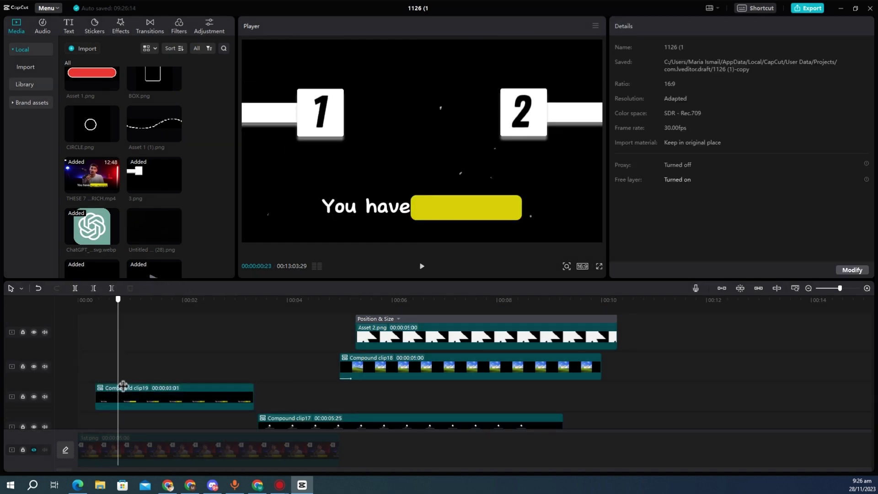
key(space)
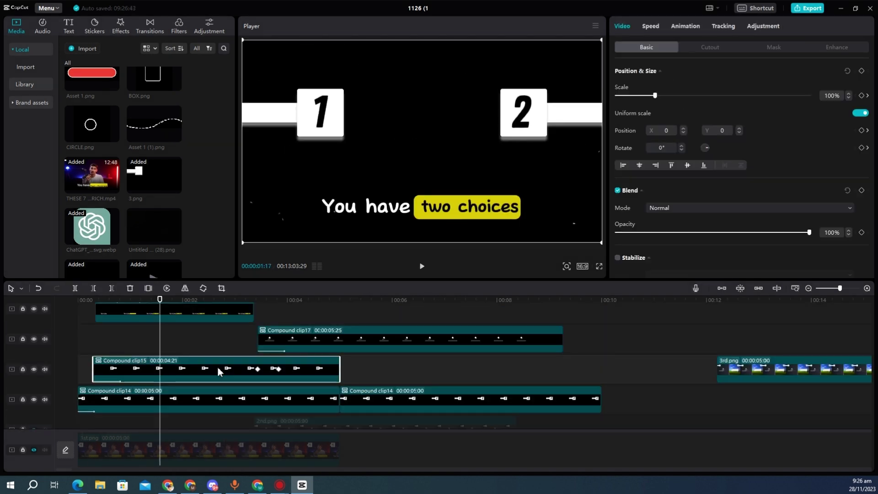
Paste a copy of the number 2 sign clip and place it at about 12 seconds, above the 3rd.png reference
key(ctrl+v)
drag(328, 371, 779, 370)
scroll(310, 429, right, 4)
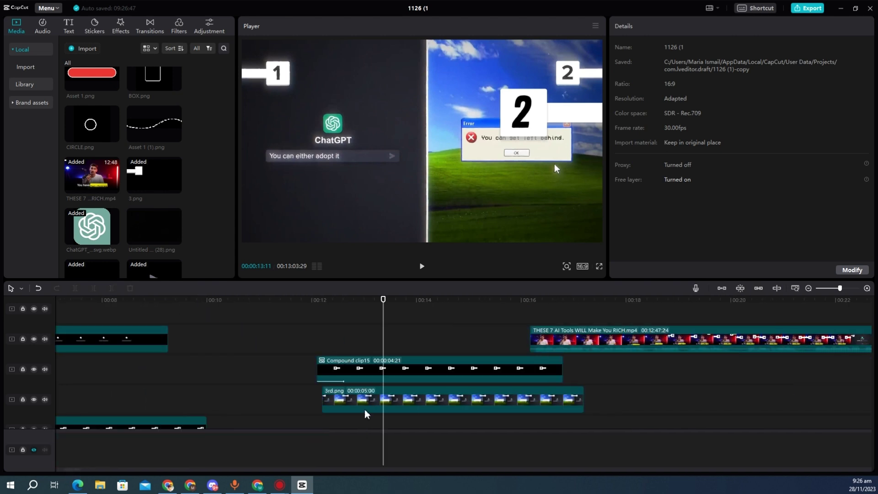
Remove the copied number 2 sign's entrance animation and set the sign in the frame's upper-right corner at 55% scale, X 970, Y 570
click(356, 370)
click(626, 79)
click(482, 368)
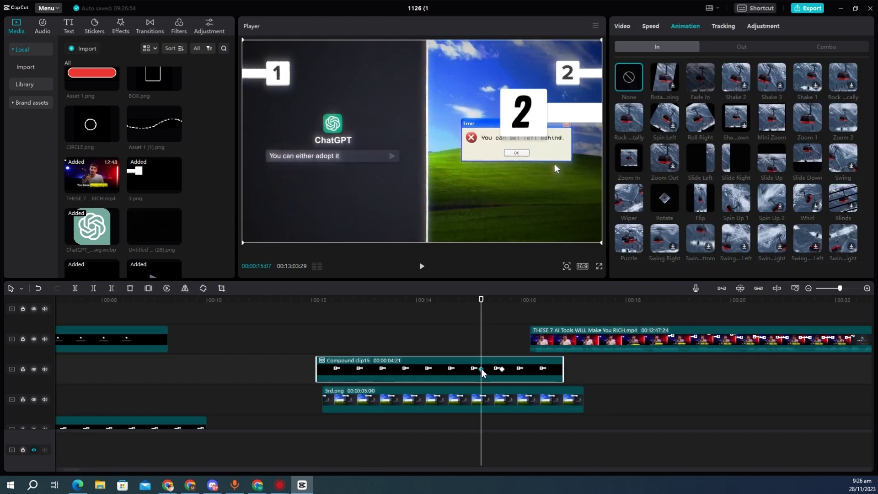
click(502, 369)
drag(496, 78, 512, 74)
Move the number 2 sign copy to 00:00:05:00 above the wallpaper clip, add a short entrance animation, and preview the scene
drag(463, 370, 307, 348)
drag(220, 343, 195, 383)
click(175, 357)
click(197, 386)
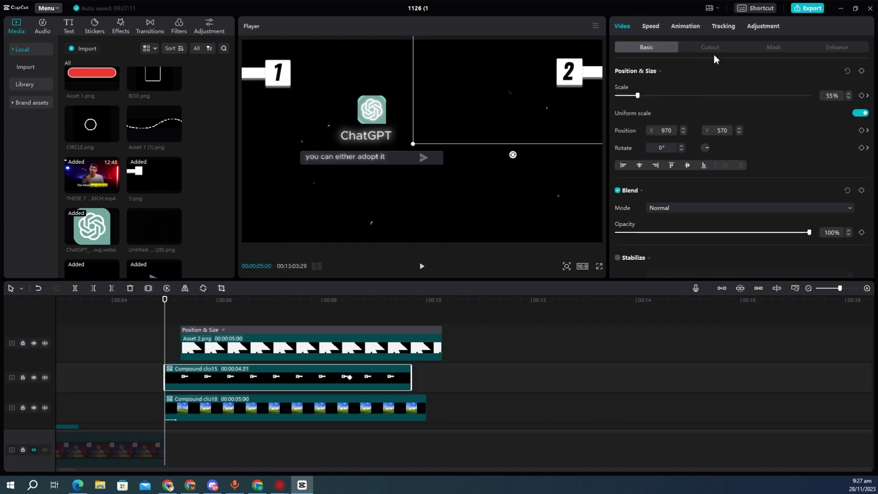
click(167, 357)
key(space)
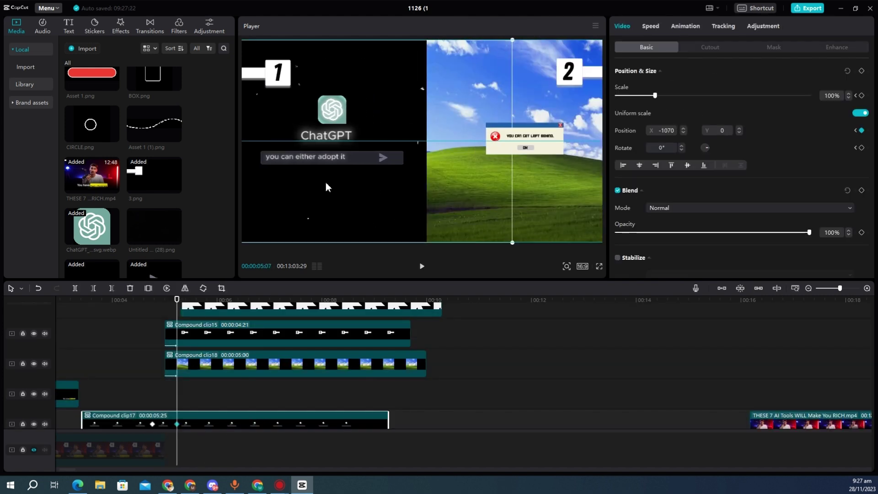
click(159, 402)
key(space)
click(243, 393)
scroll(257, 352, up, 3)
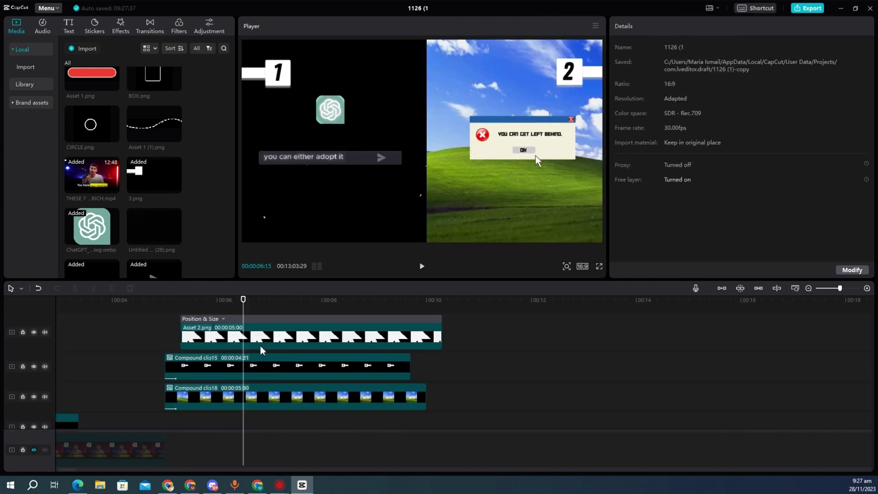
Trim the cursor, number 2 sign, wallpaper and ChatGPT clips to end at 00:00:07:00
drag(277, 300, 269, 403)
drag(294, 315, 294, 418)
key(w)
scroll(302, 412, down, 3)
click(290, 382)
key(w)
Apply the Slide Right exit animation with a 0.2 s duration to the cursor clip
scroll(290, 382, up, 1)
scroll(290, 382, up, 2)
click(255, 360)
click(254, 336)
click(658, 25)
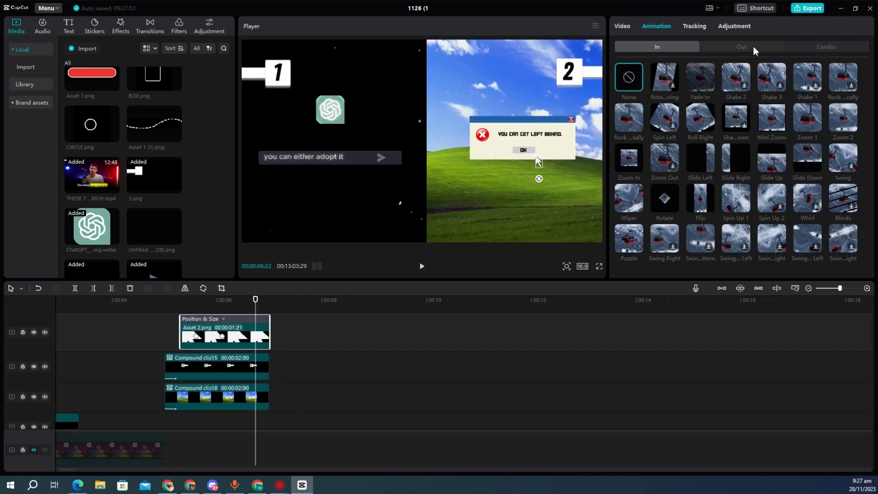
click(753, 46)
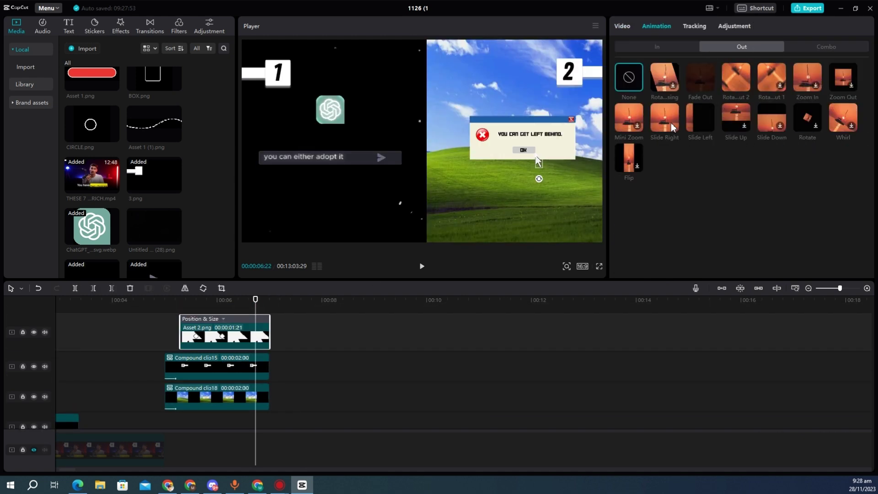
click(672, 127)
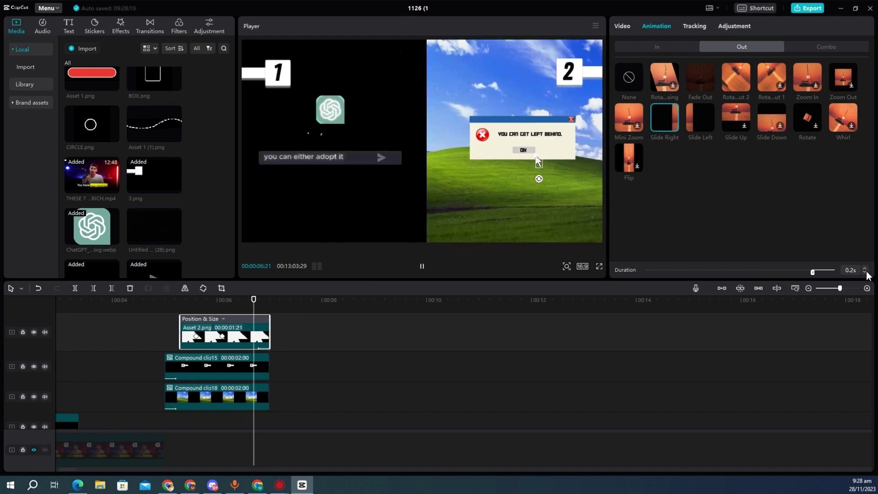
Apply the Slide Right exit animation to the wallpaper and number 2 sign clips, shortening each to 0.2 s
click(259, 370)
click(258, 401)
click(667, 119)
click(864, 272)
click(864, 272)
click(864, 272)
click(258, 368)
click(864, 272)
click(864, 272)
click(864, 272)
Apply the Slide Left exit animation with a 0.2 s duration to the ChatGPT clip
scroll(242, 430, down, 2)
click(238, 403)
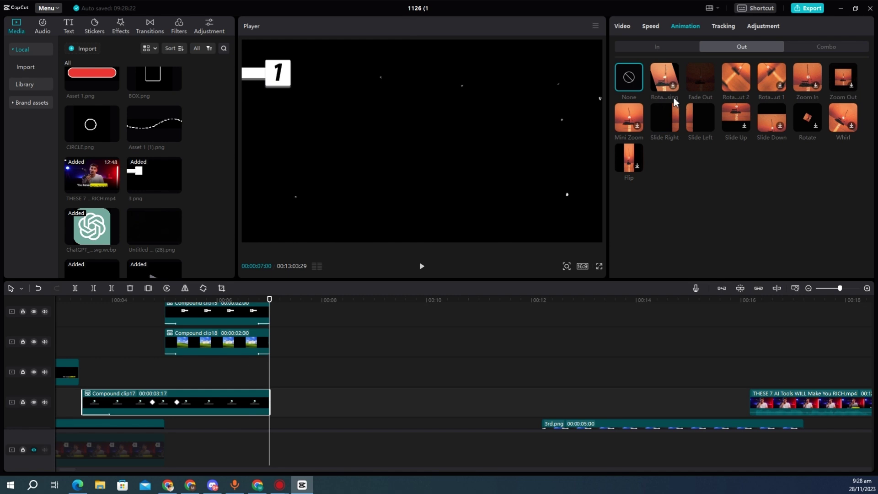
click(697, 123)
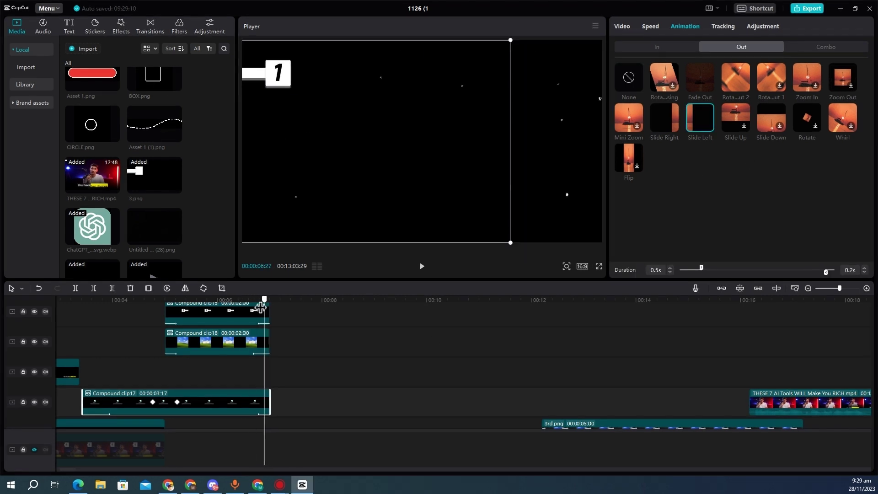